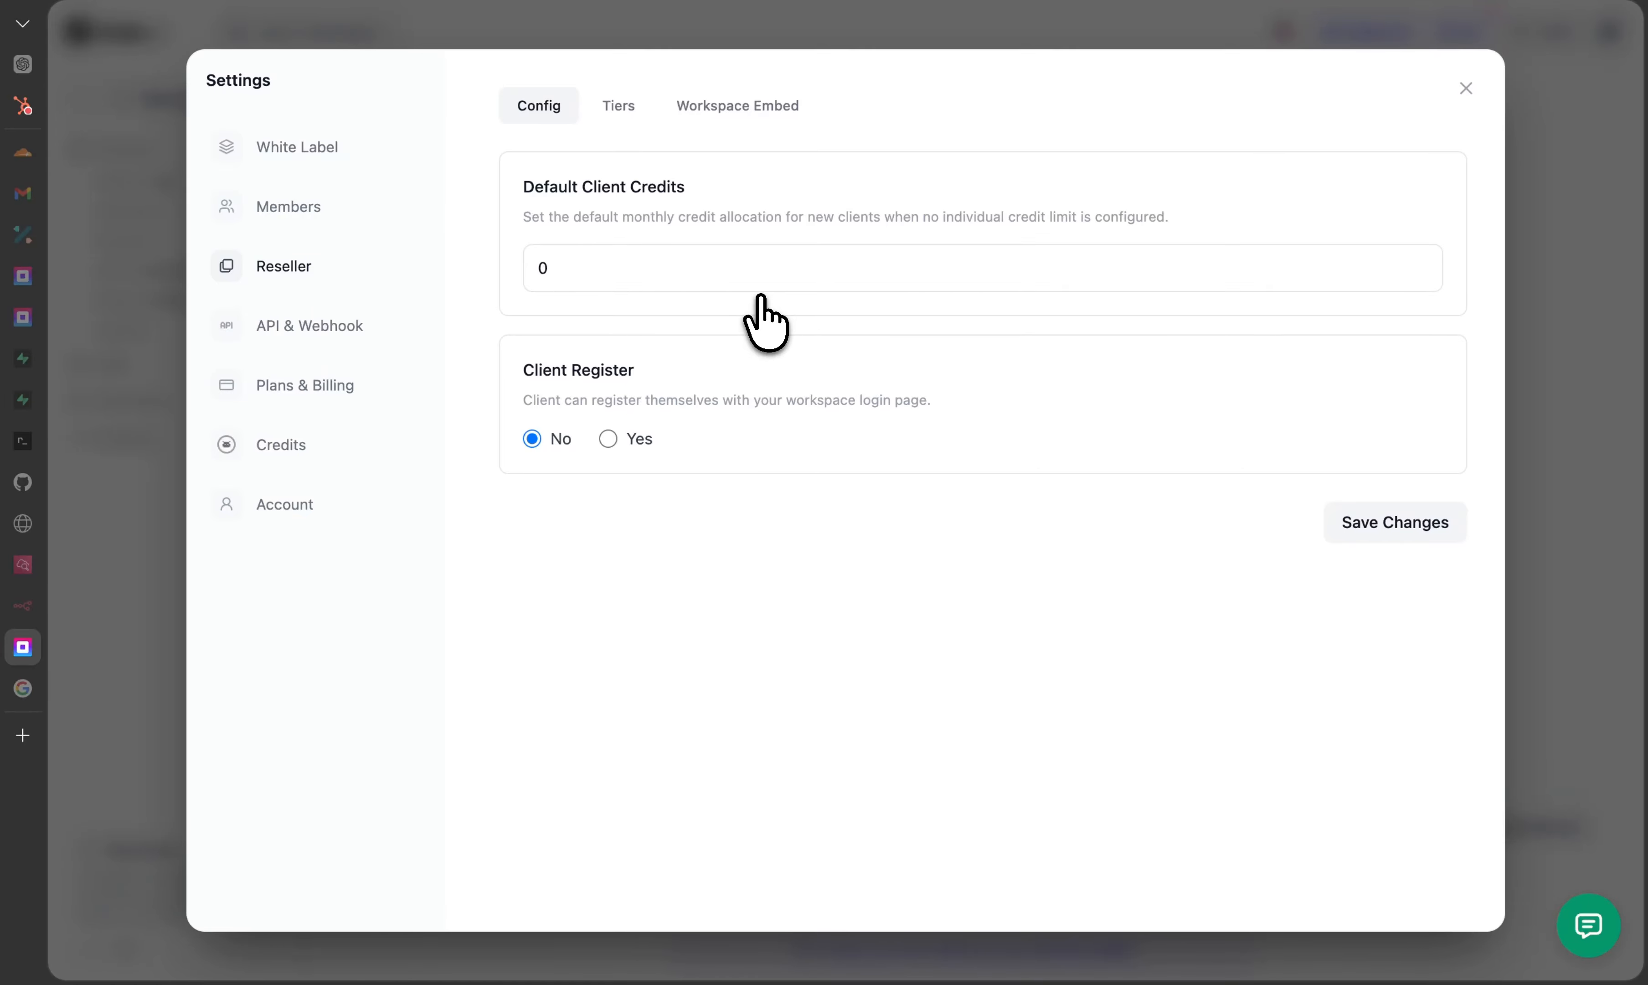
Step: Set the default monthly credit allocation for new reseller clients to 100
click(629, 114)
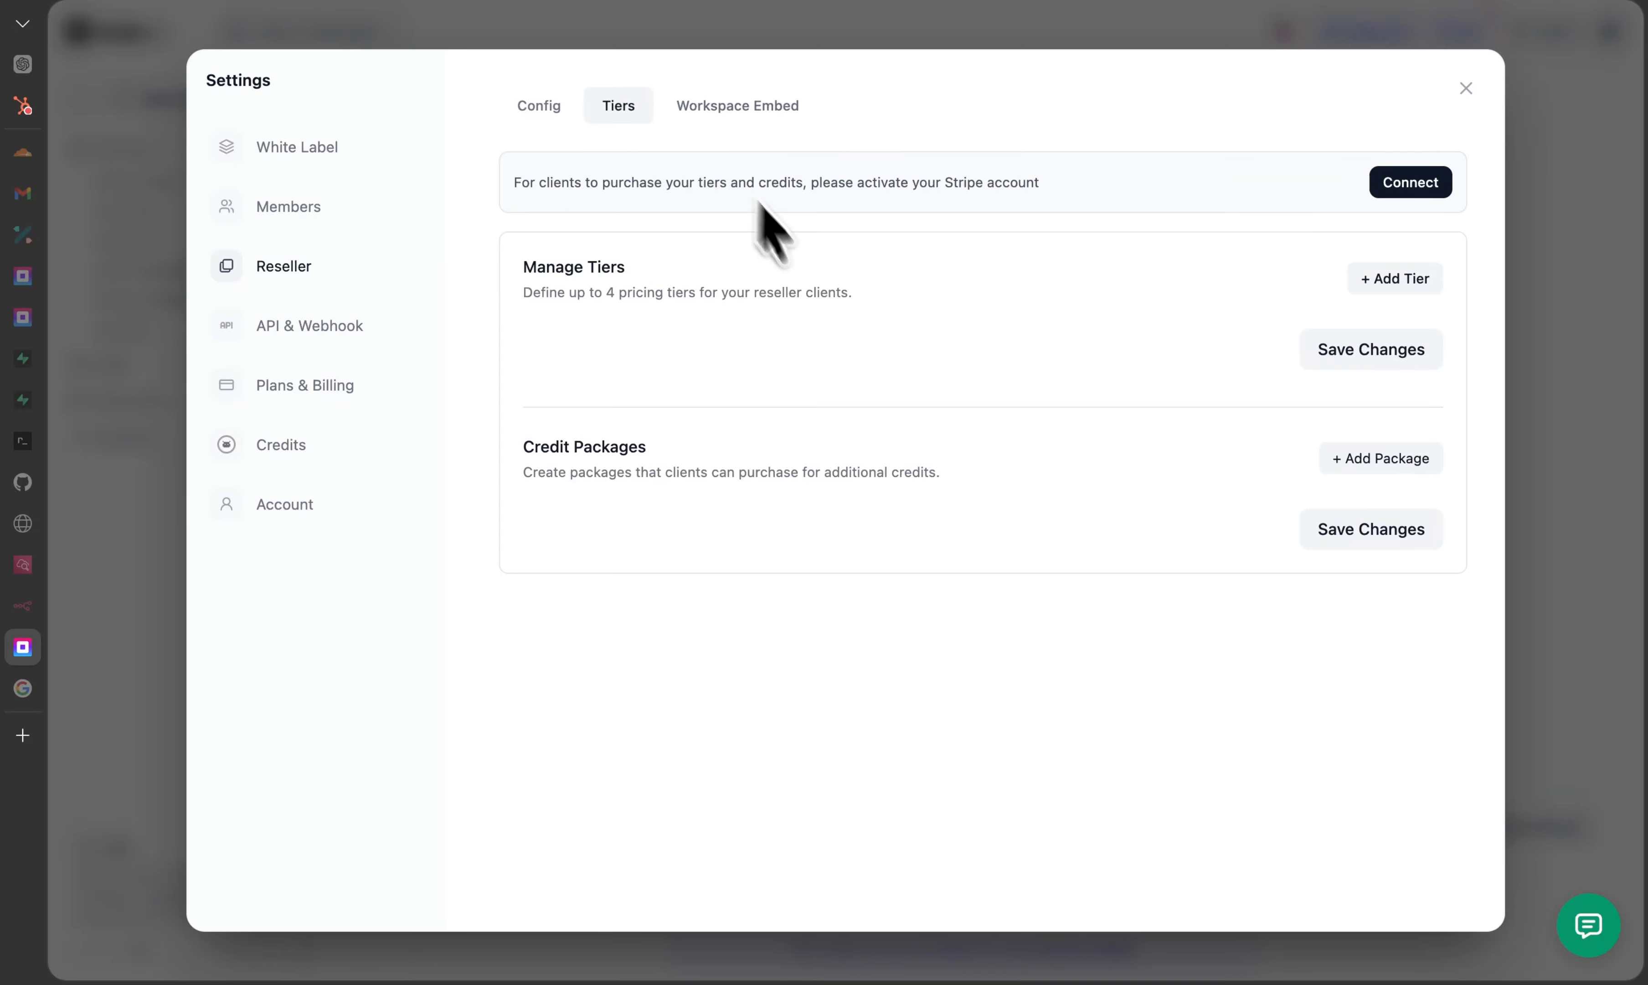
click(531, 115)
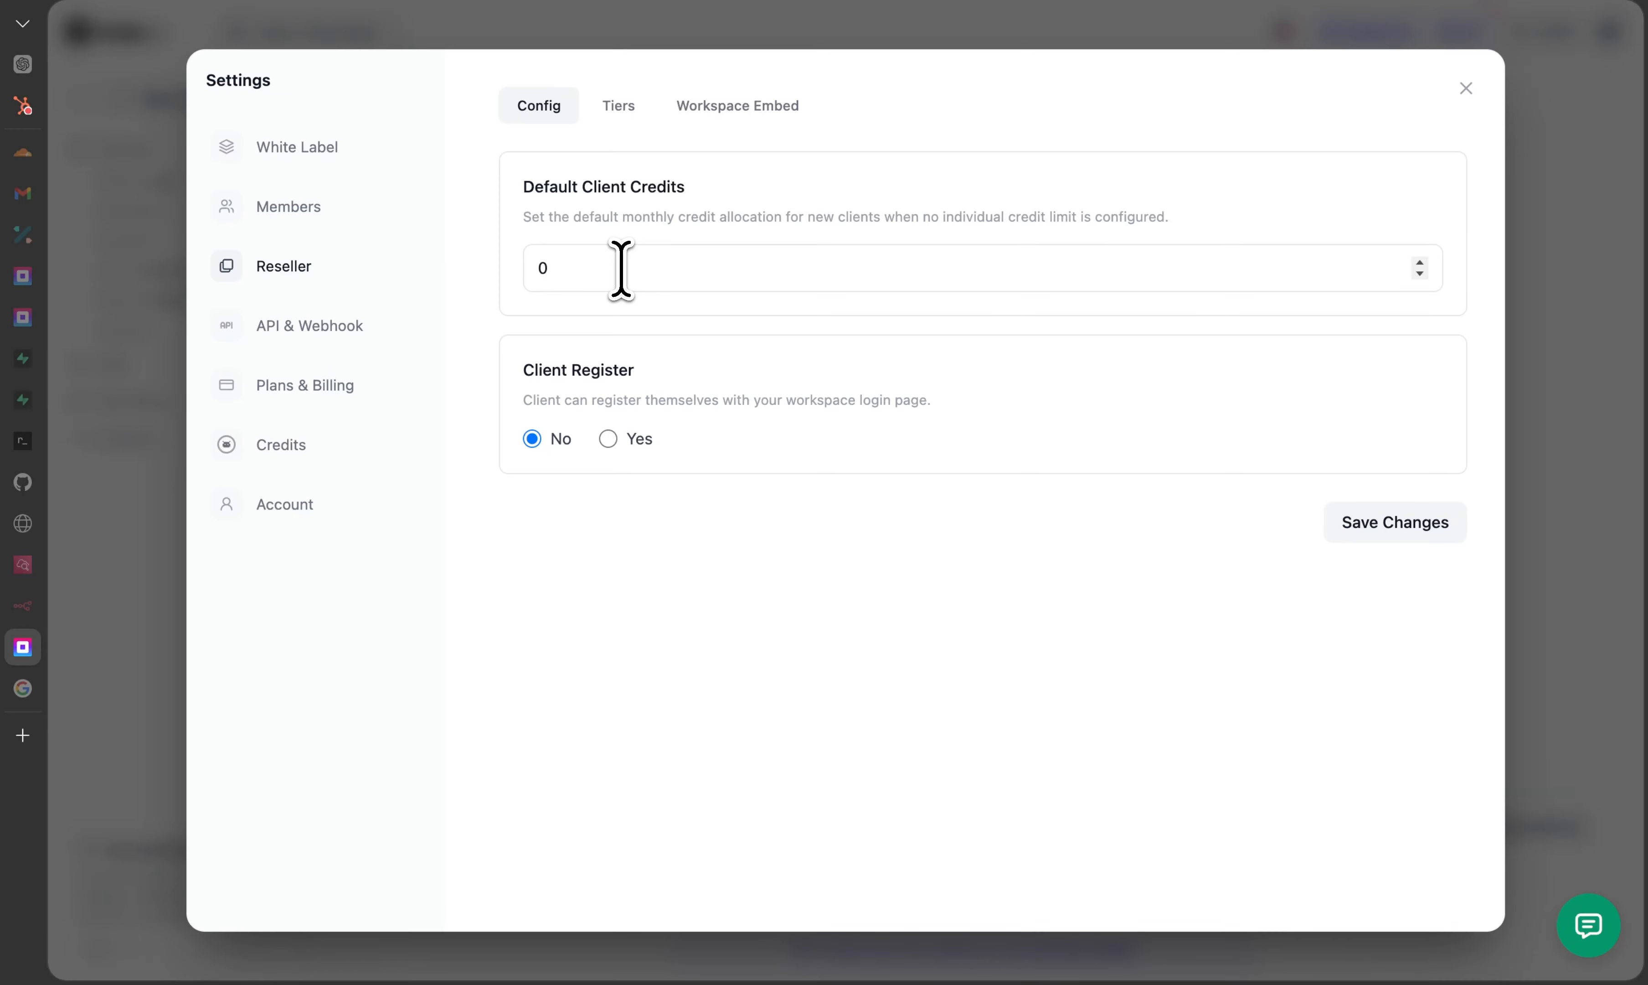
drag(618, 265, 512, 265)
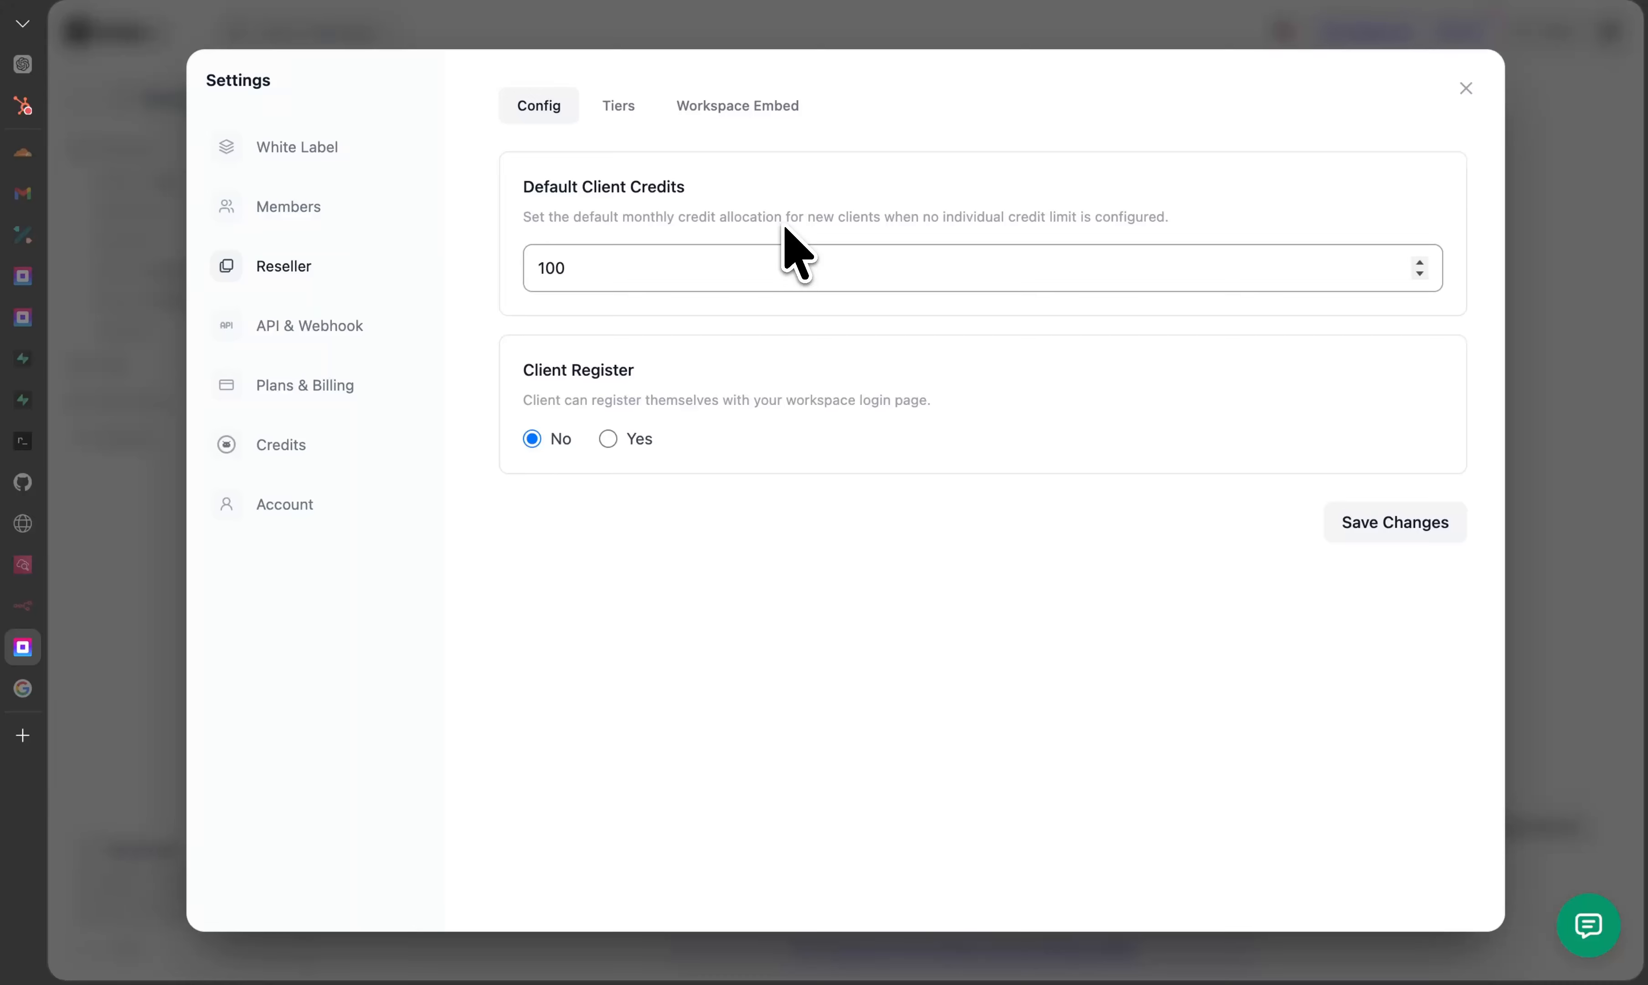
click(886, 335)
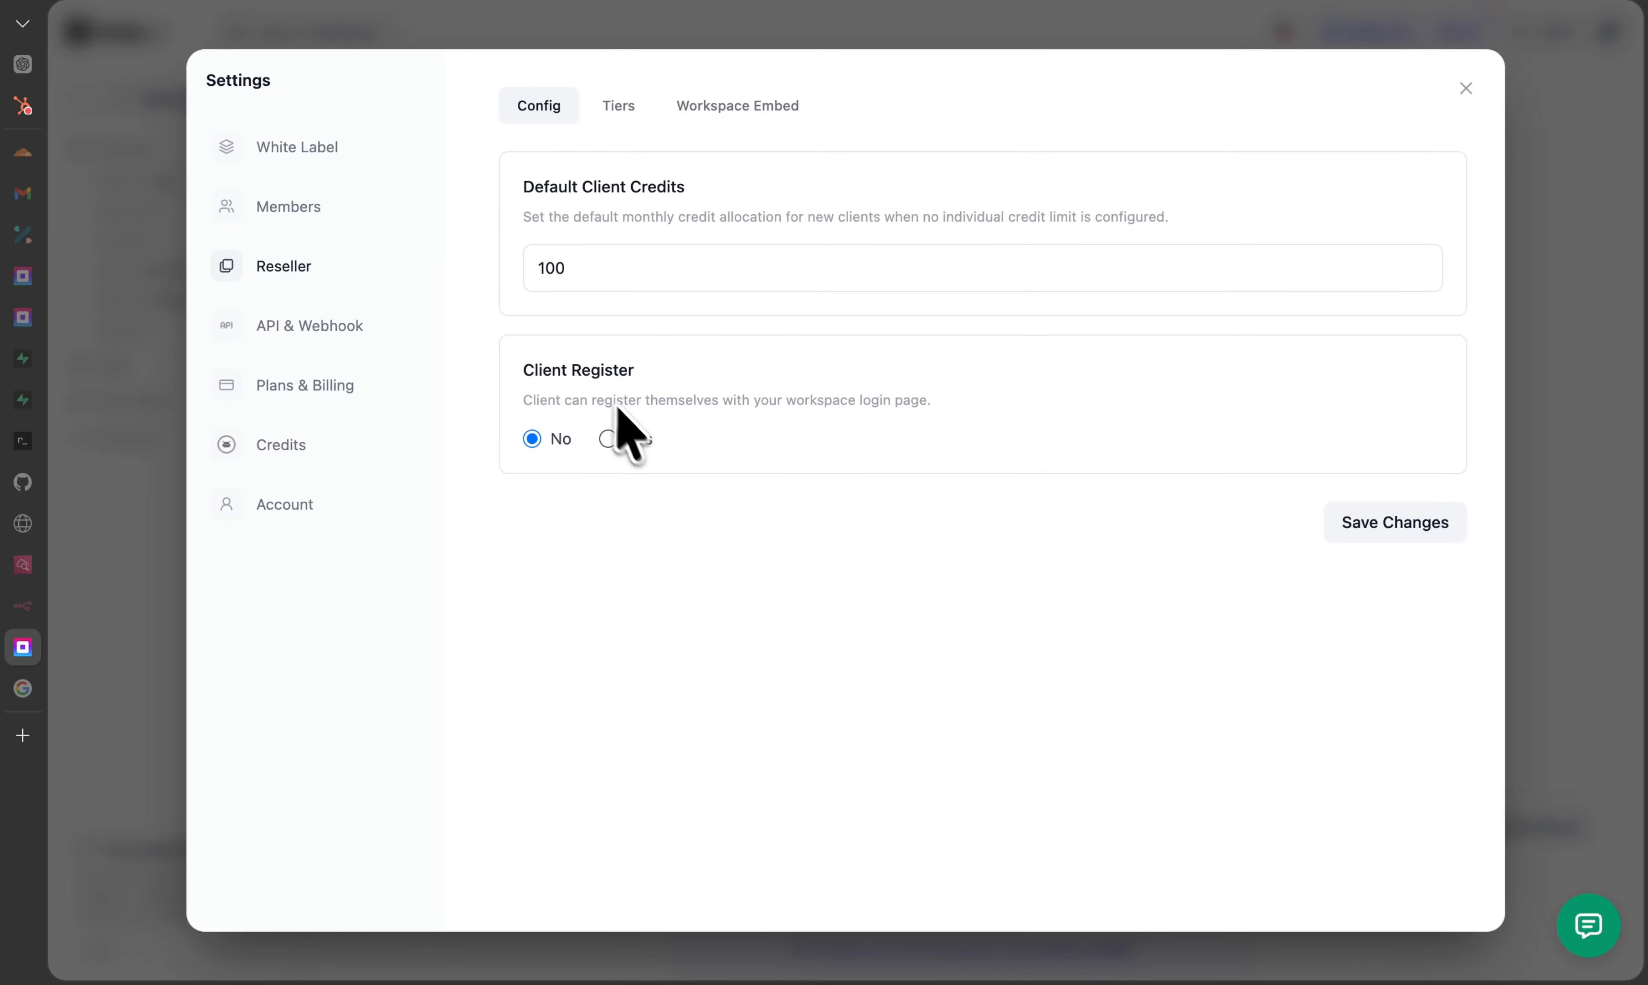
Step: Allow clients to register themselves through the workspace login page by setting Client Register to Yes
click(607, 439)
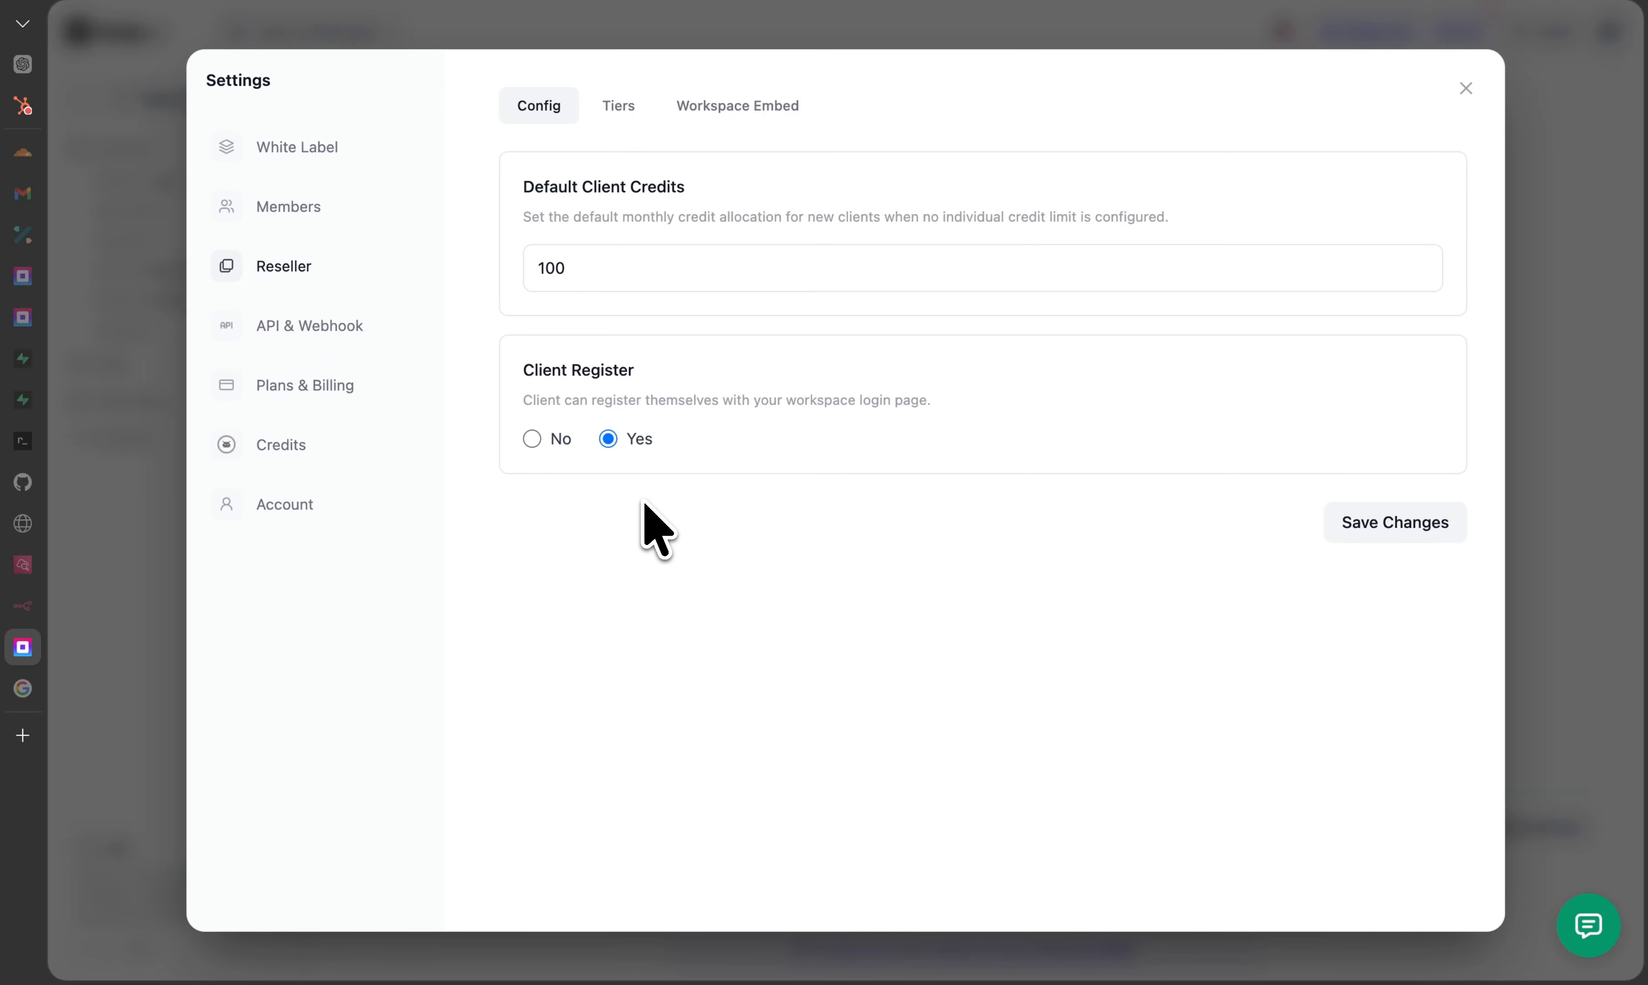
click(532, 439)
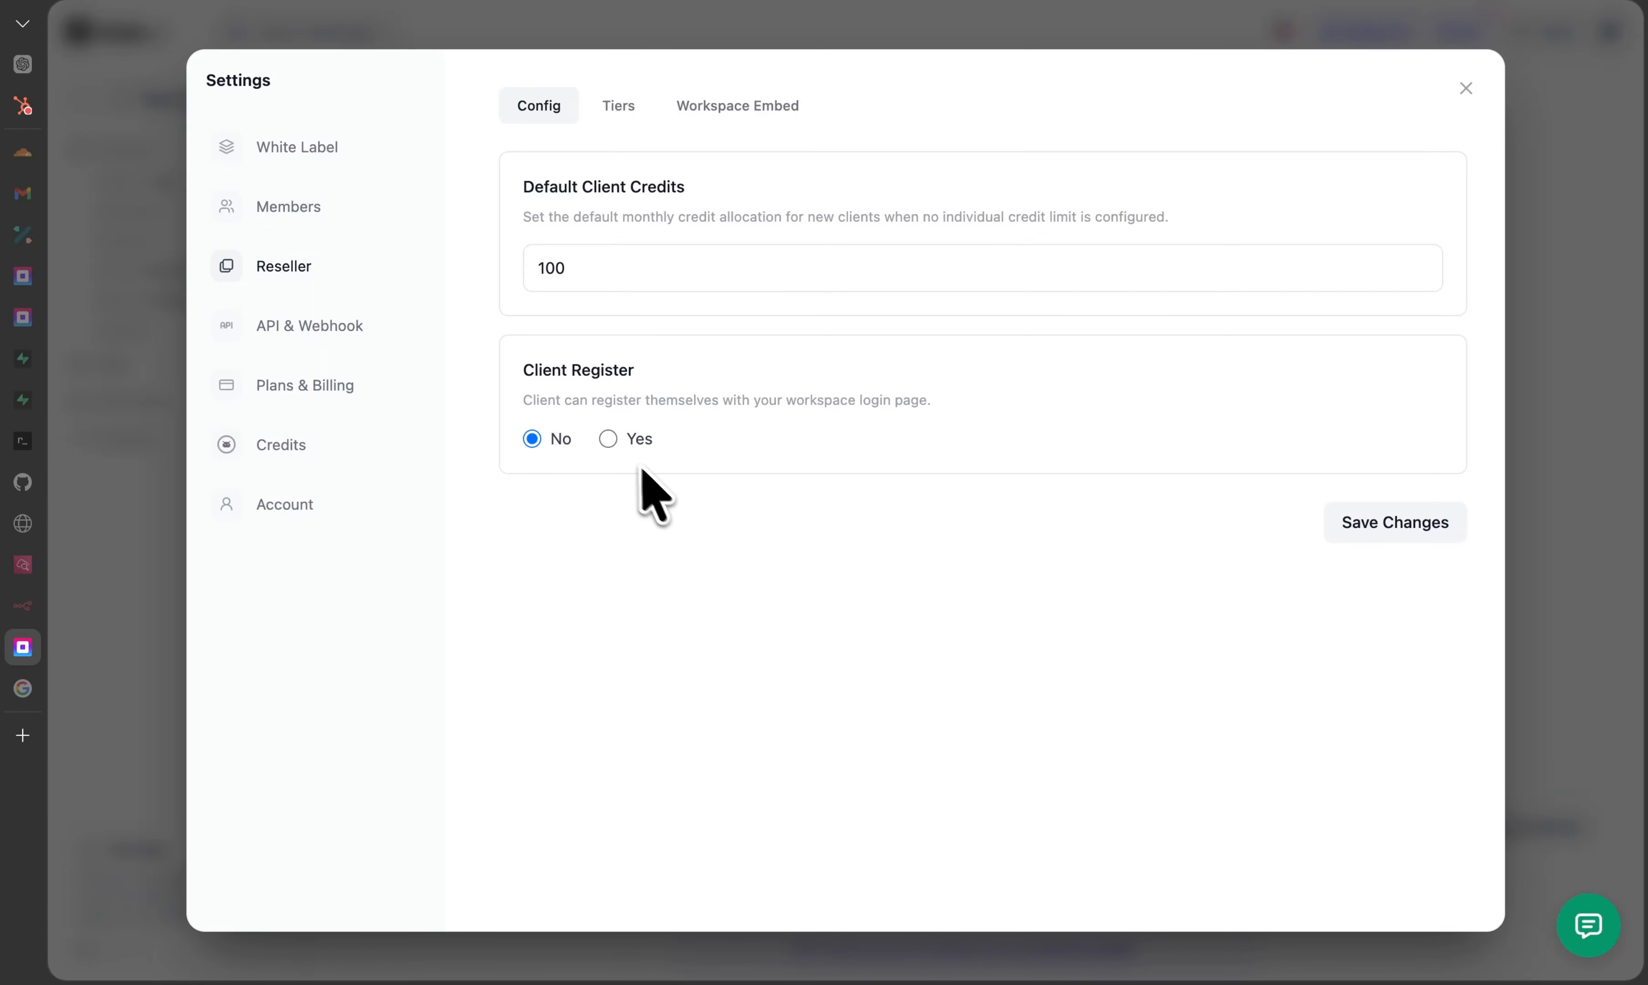
click(608, 439)
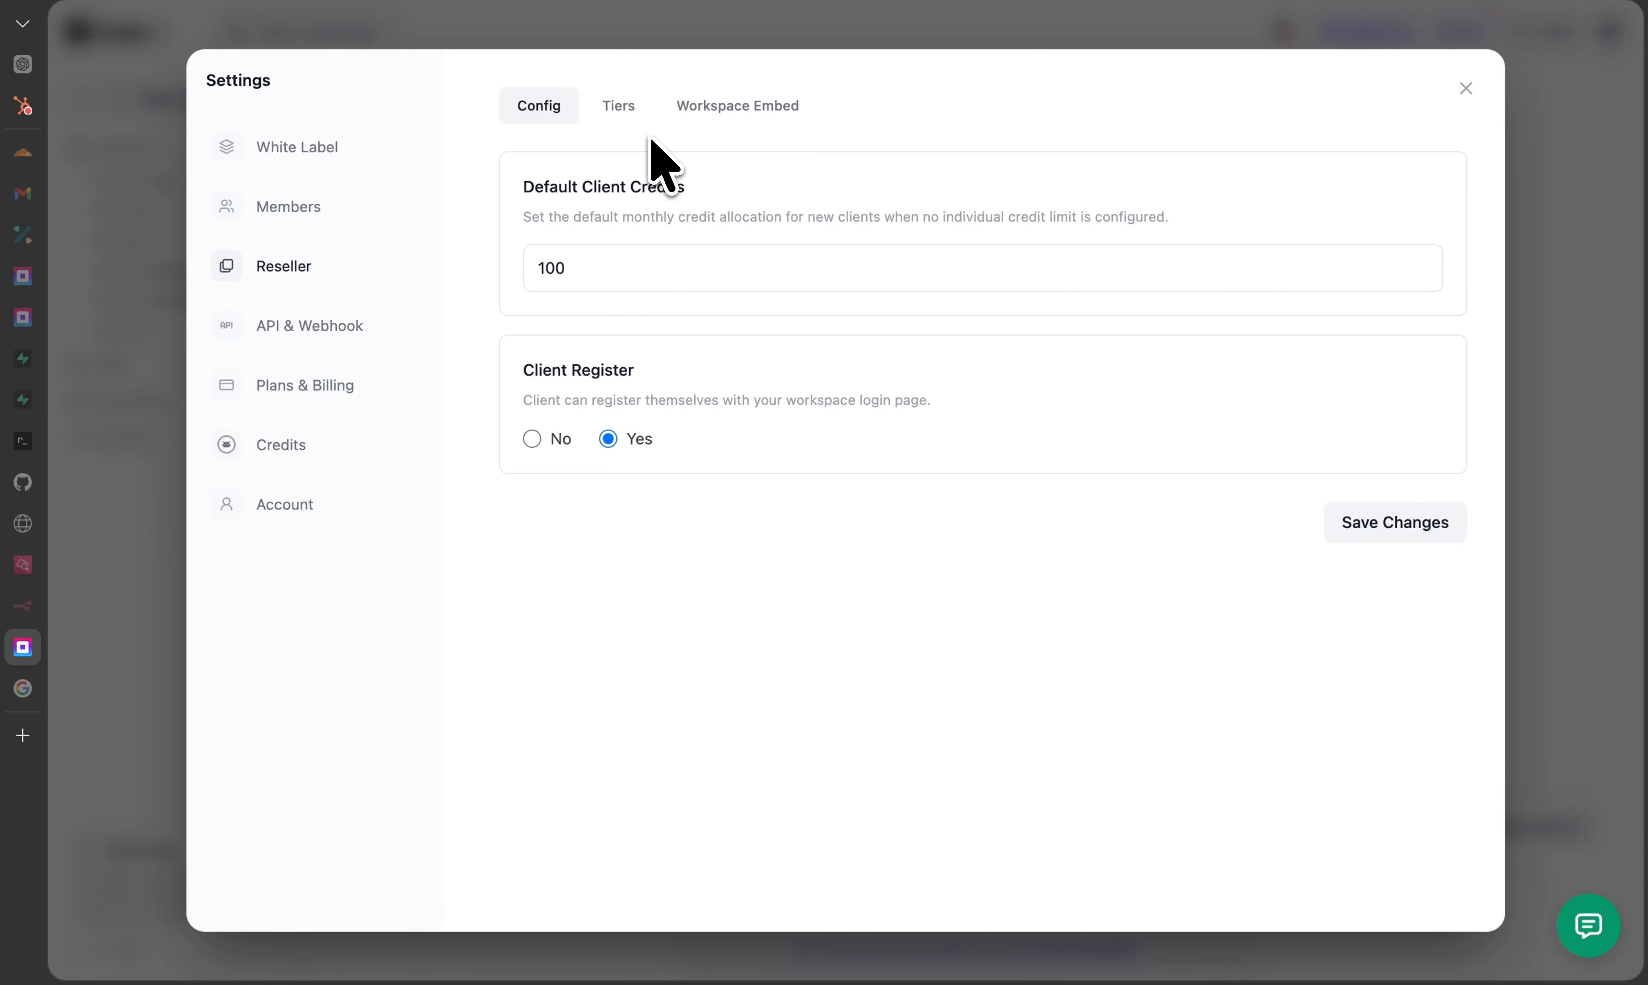
Step: Add and save a reseller tier named Starter with a website limit of 1, 500 monthly credits and a price of 29
click(627, 117)
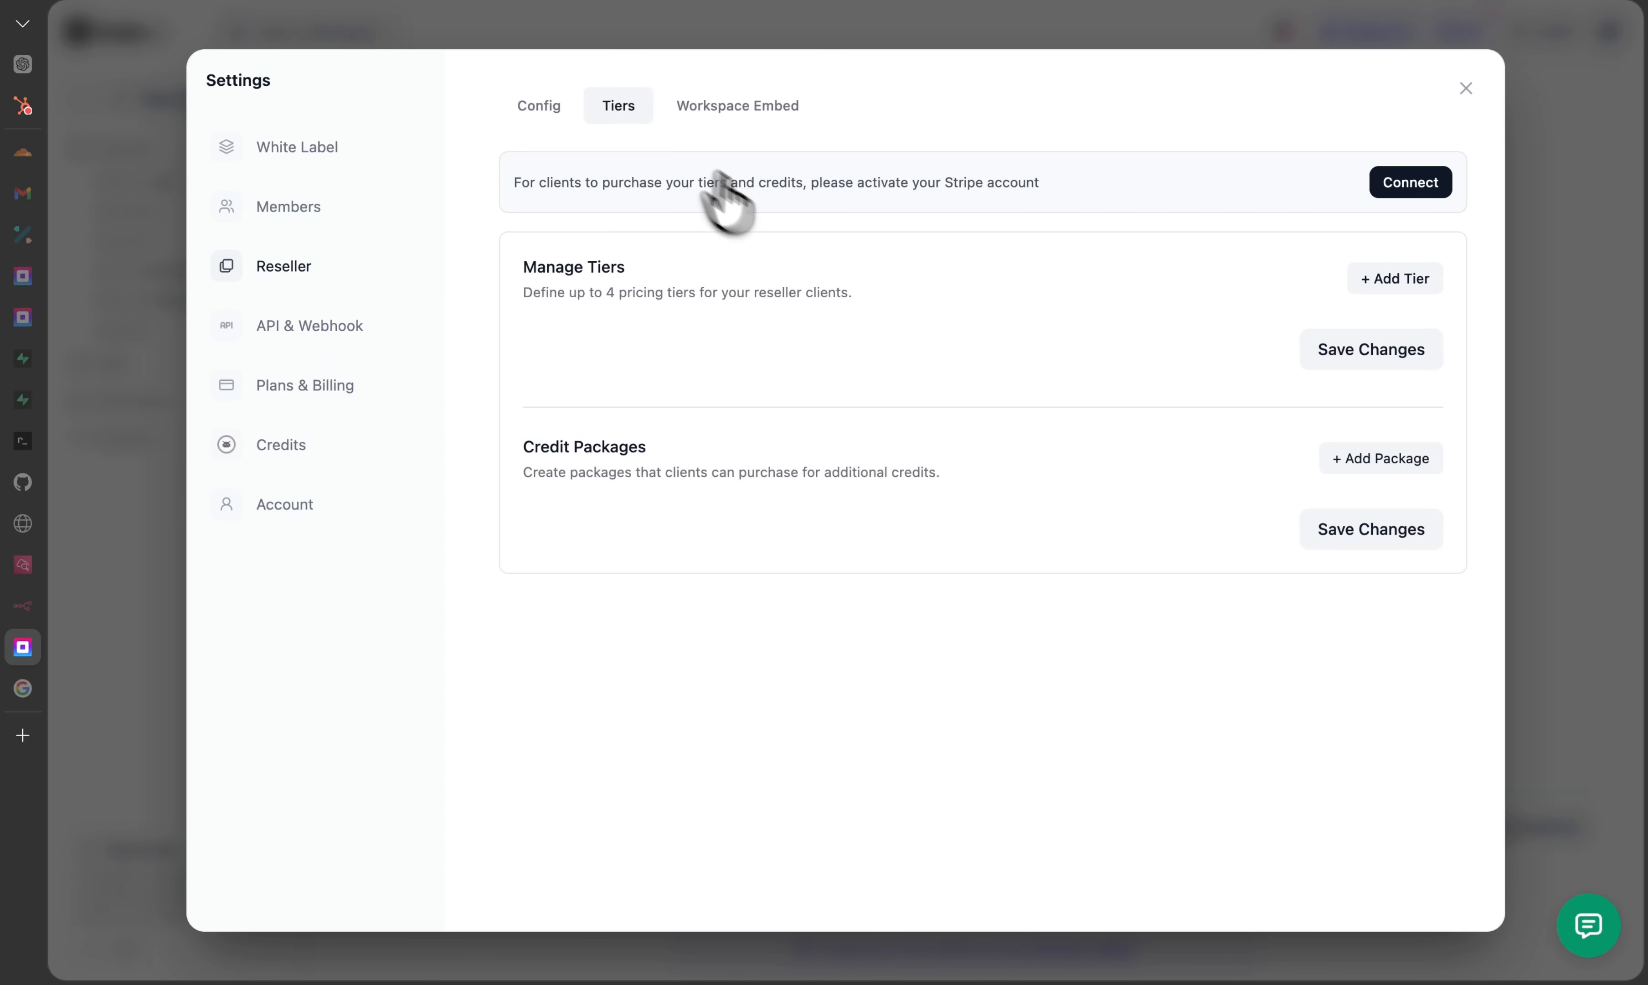
click(1383, 279)
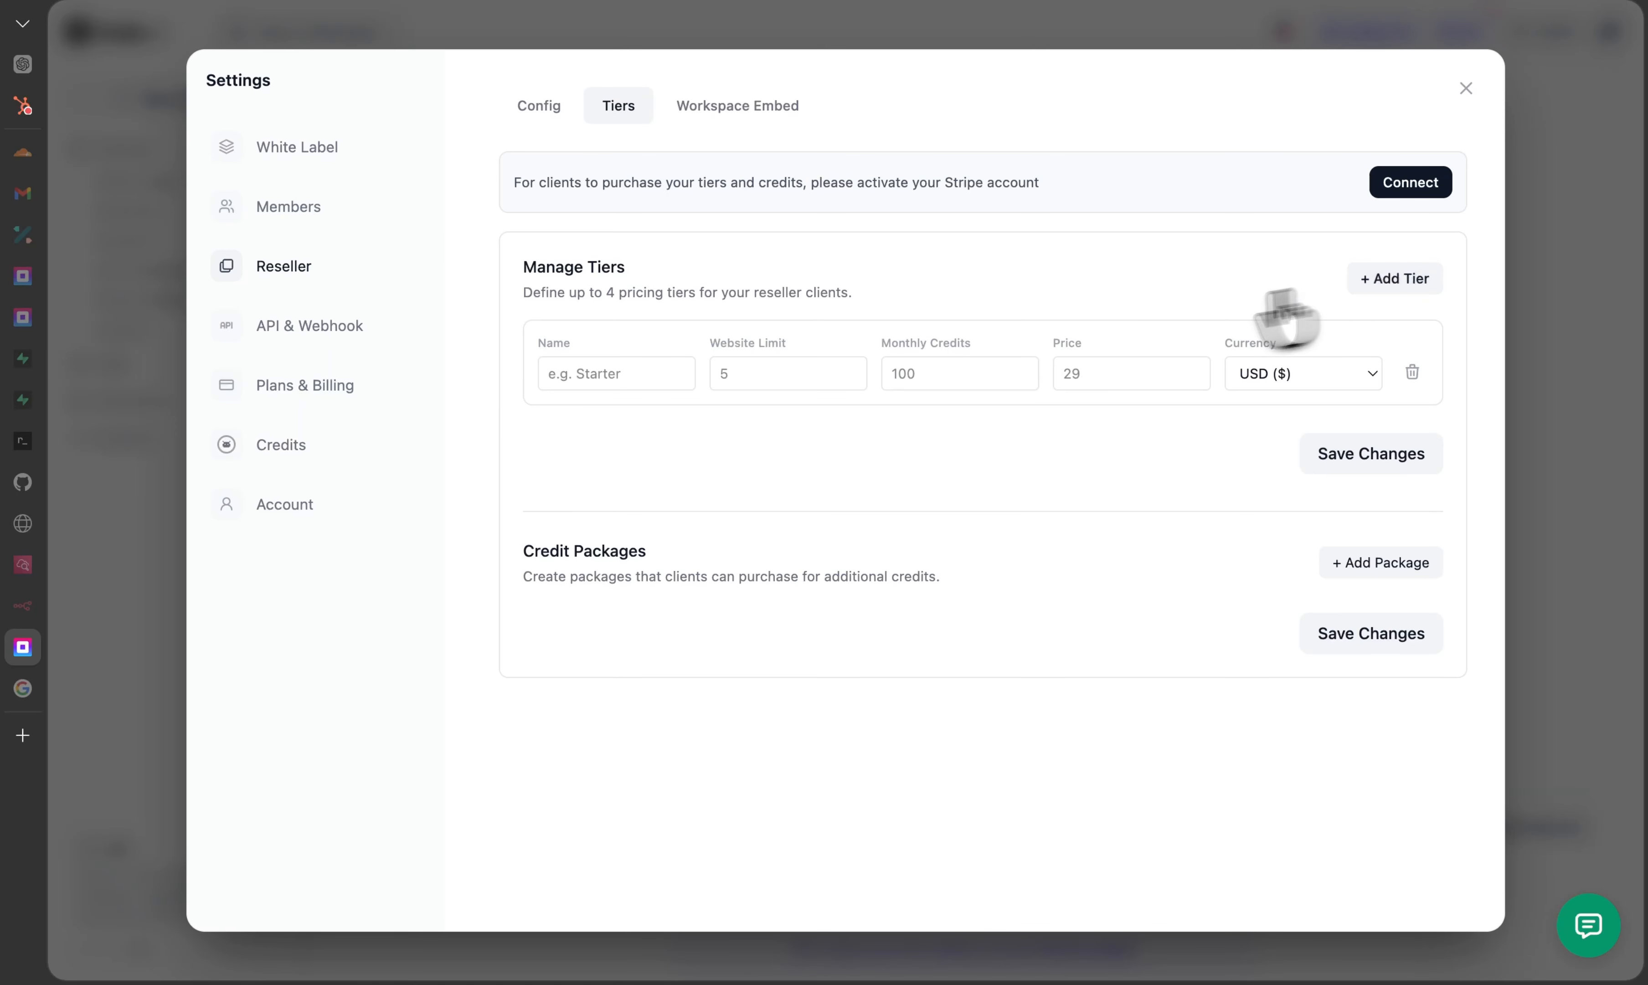
click(629, 374)
text(Starter)
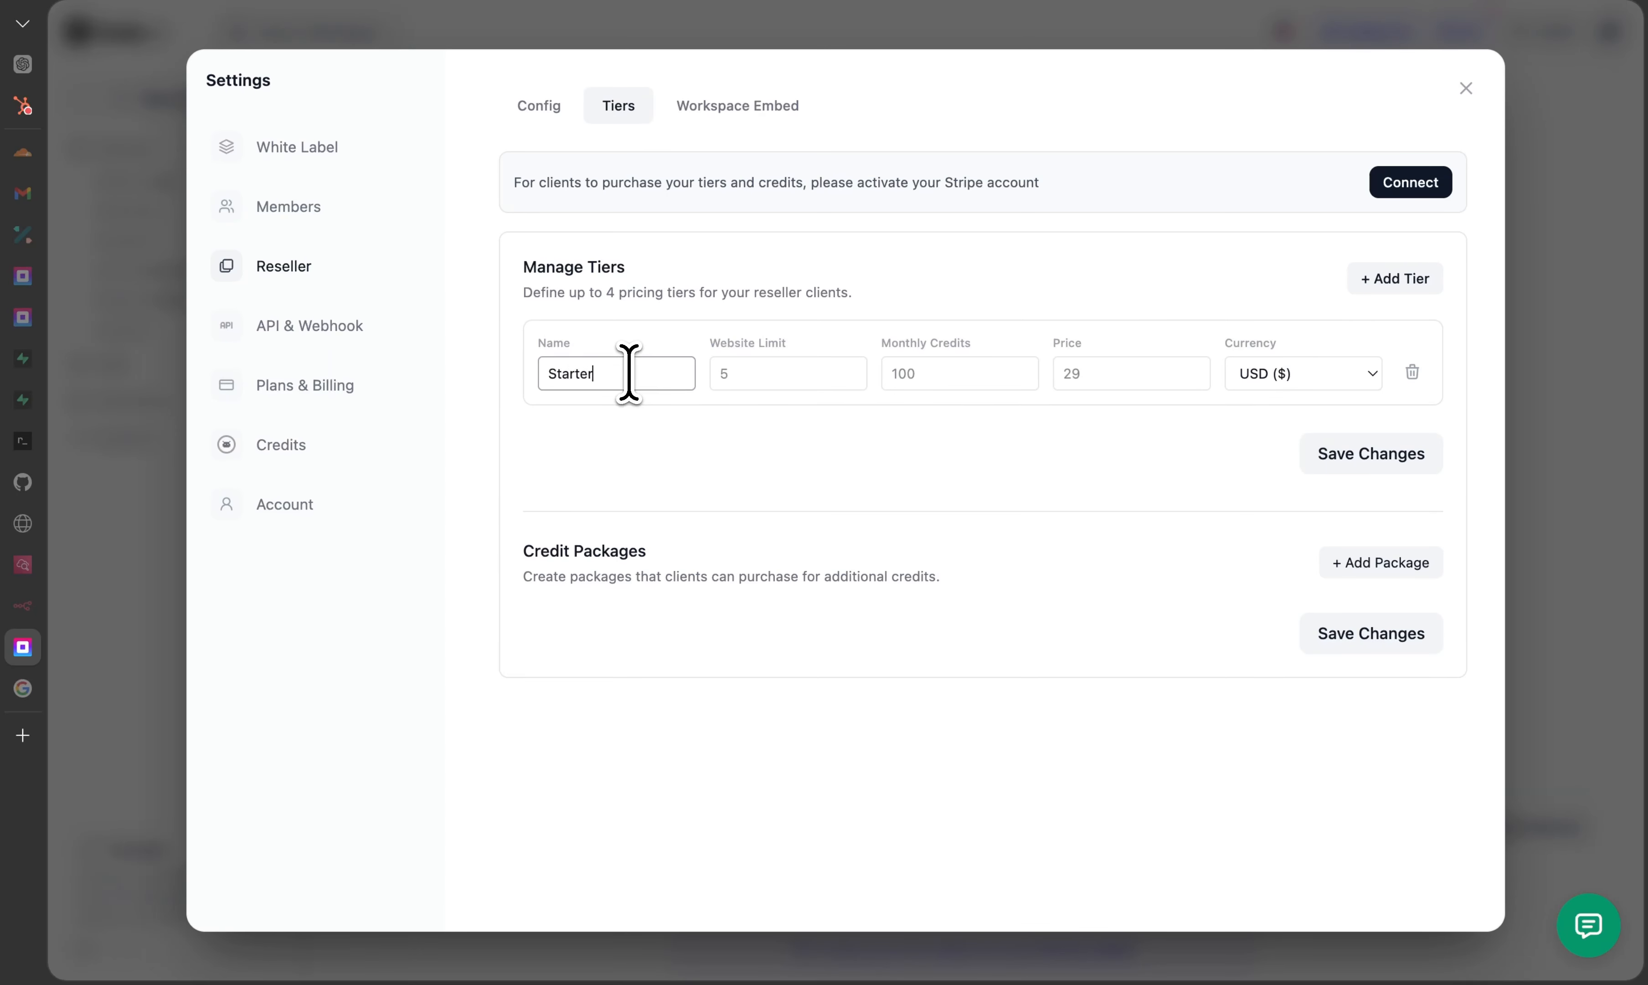
click(796, 378)
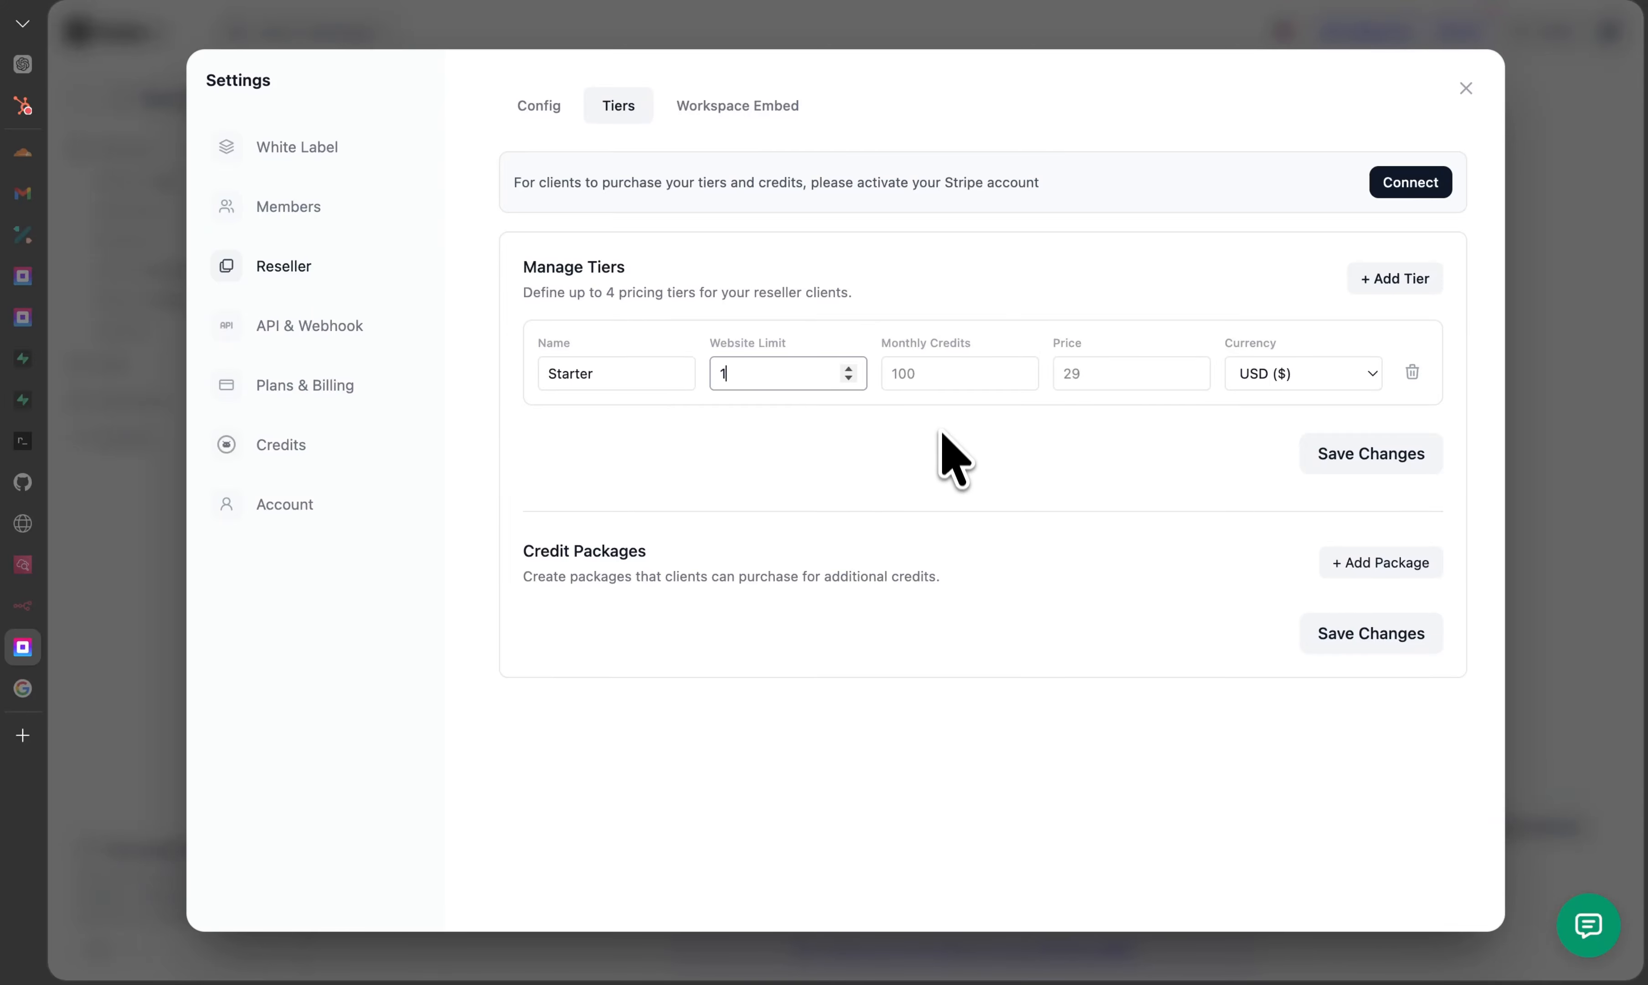
click(943, 380)
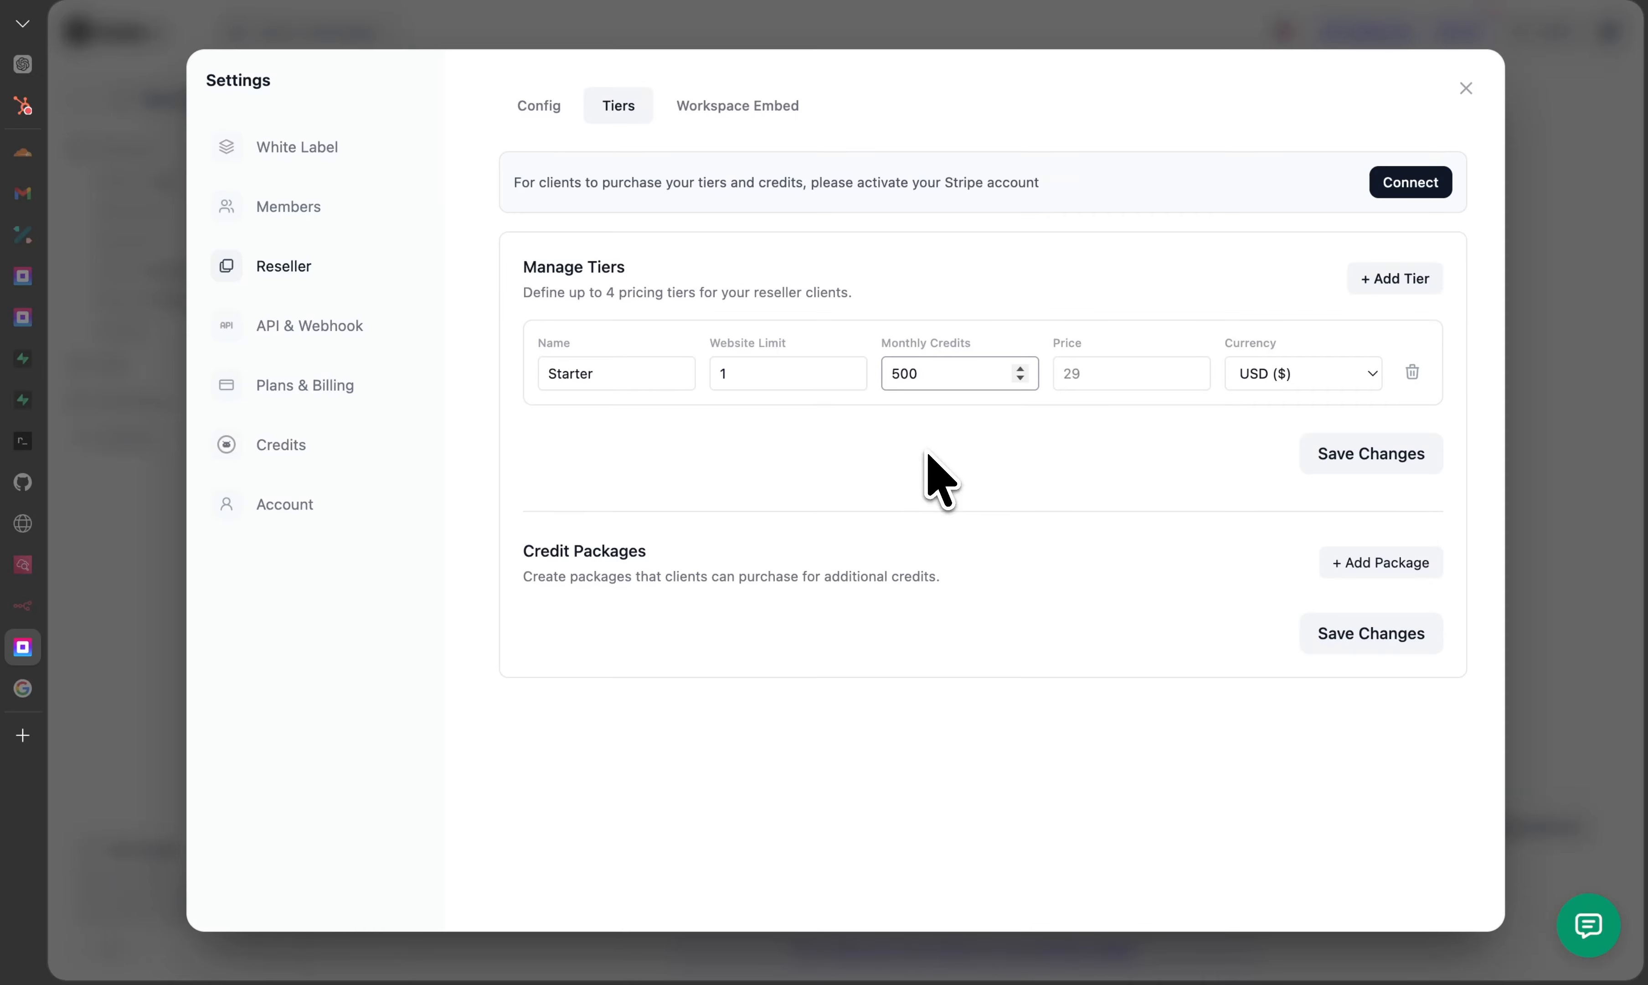
click(964, 460)
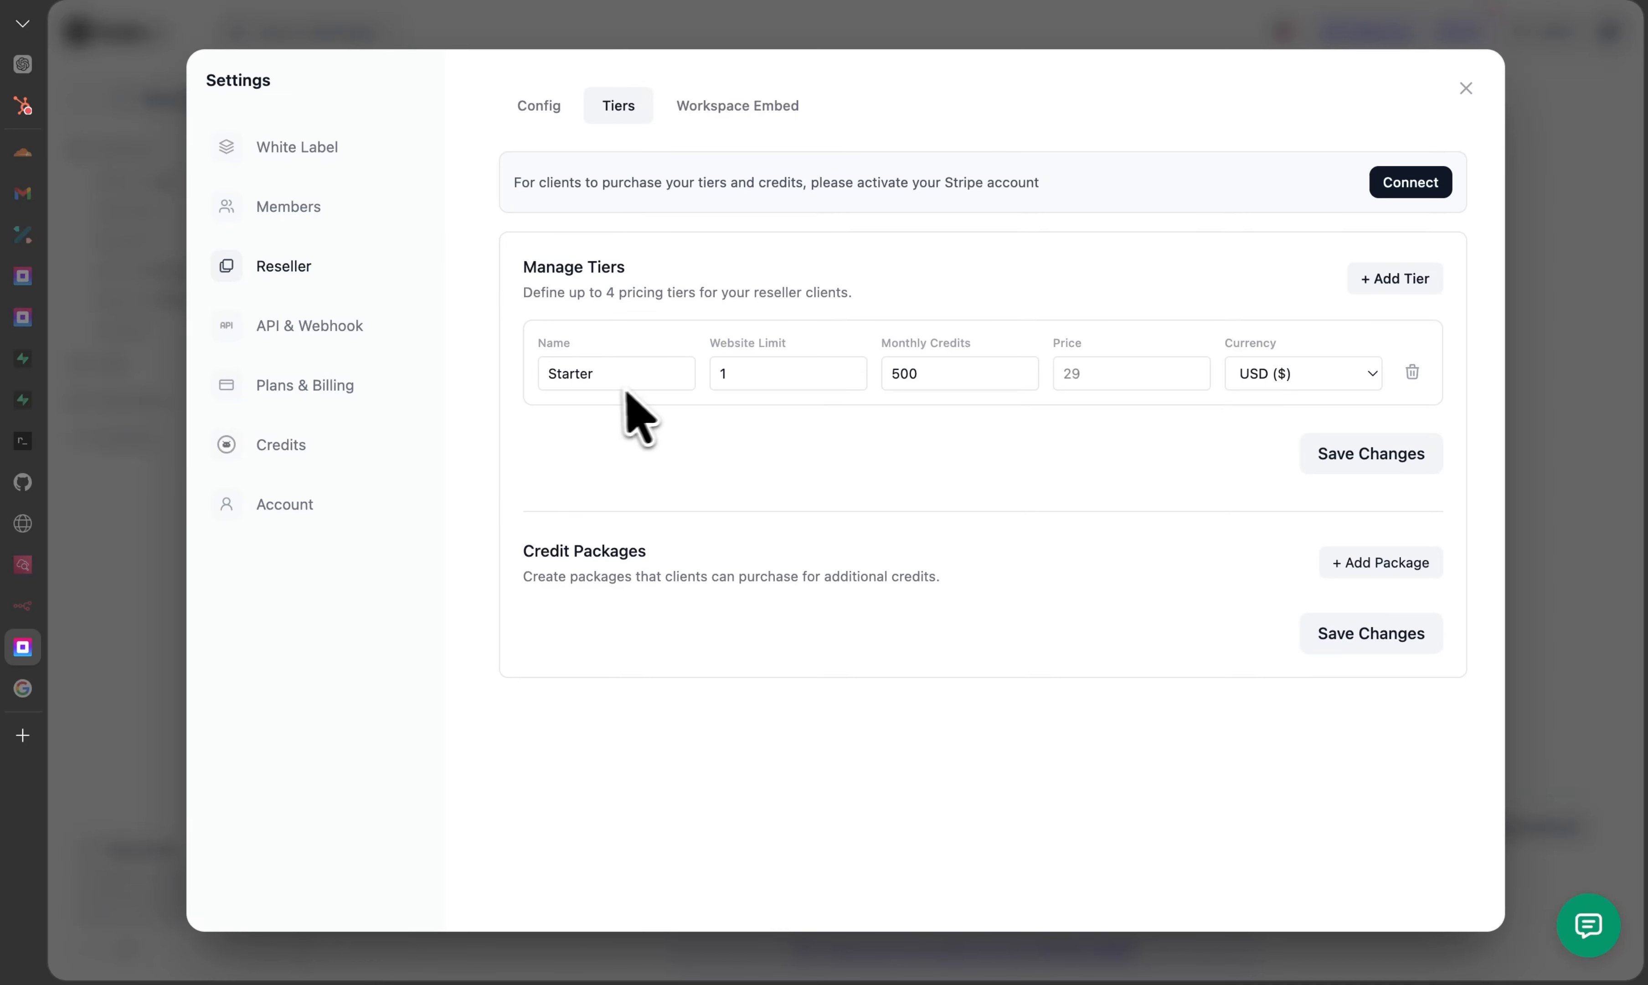
click(1100, 378)
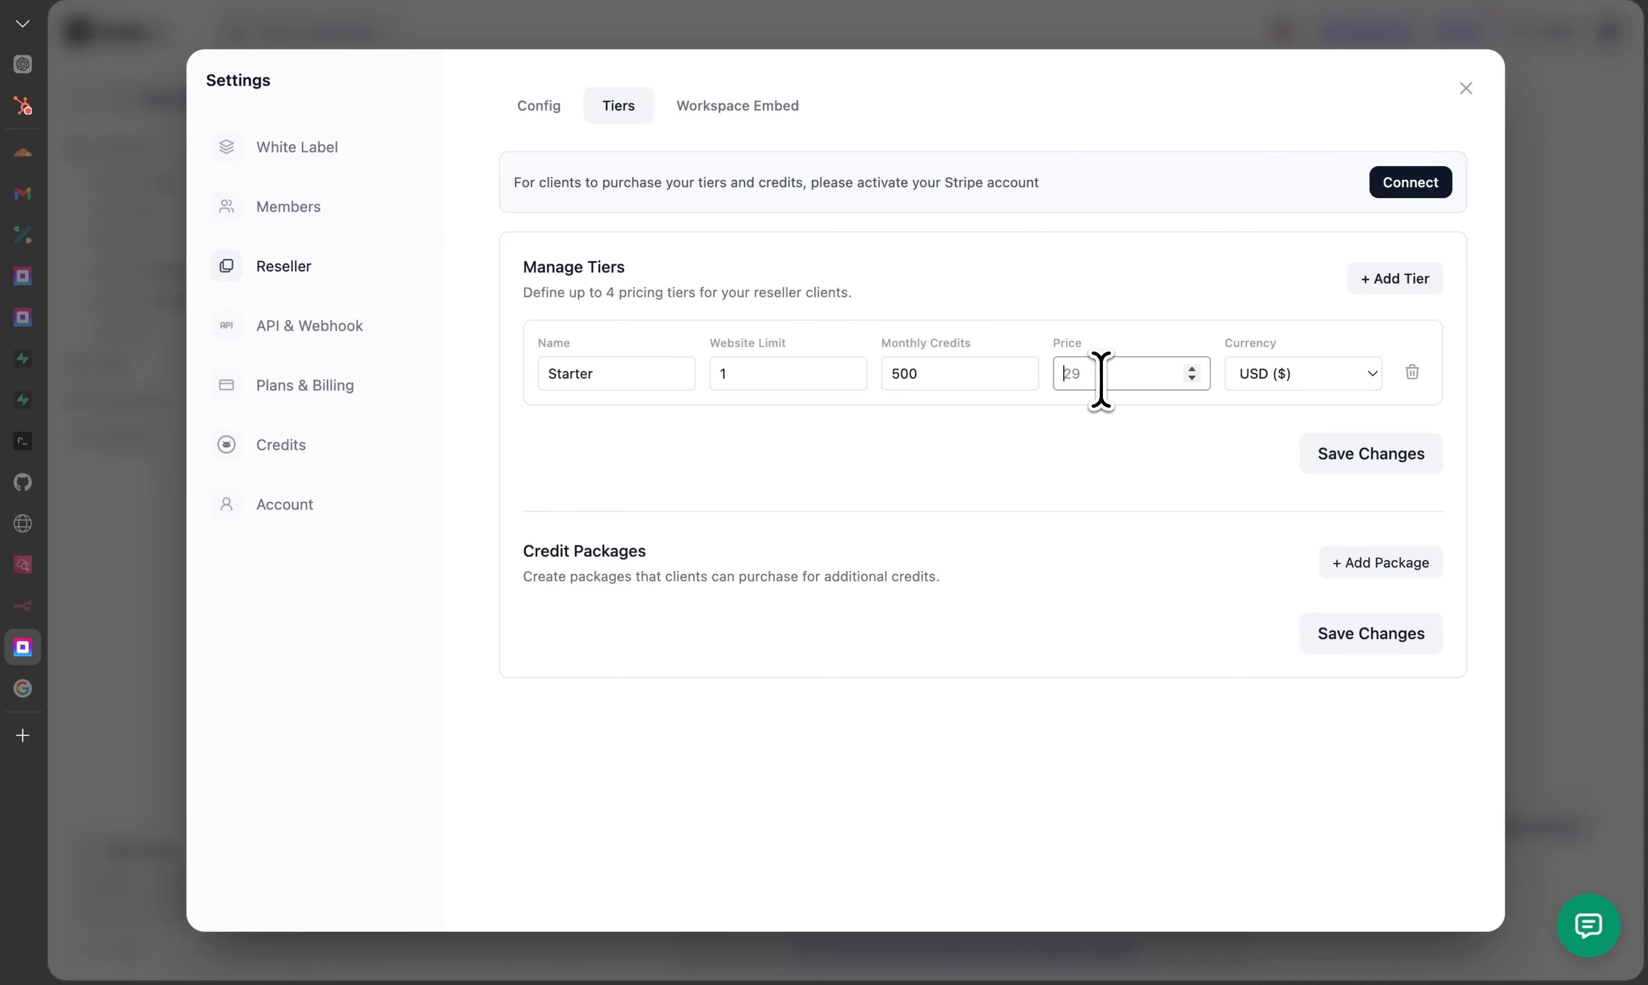
text(29)
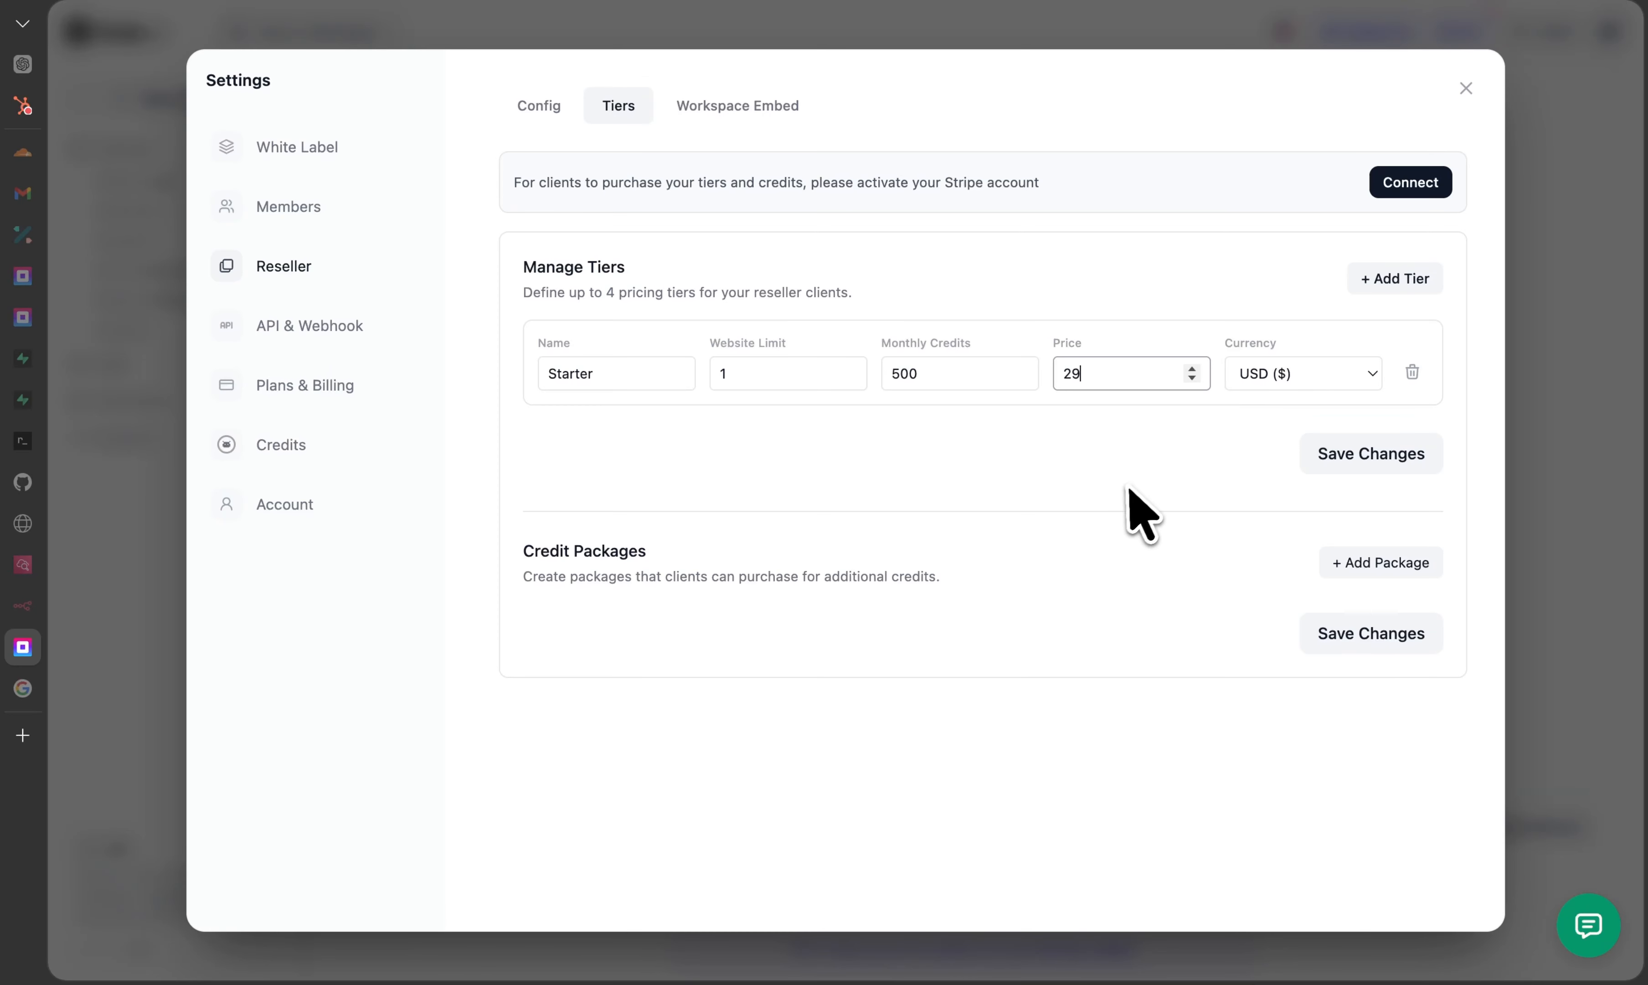
click(1372, 461)
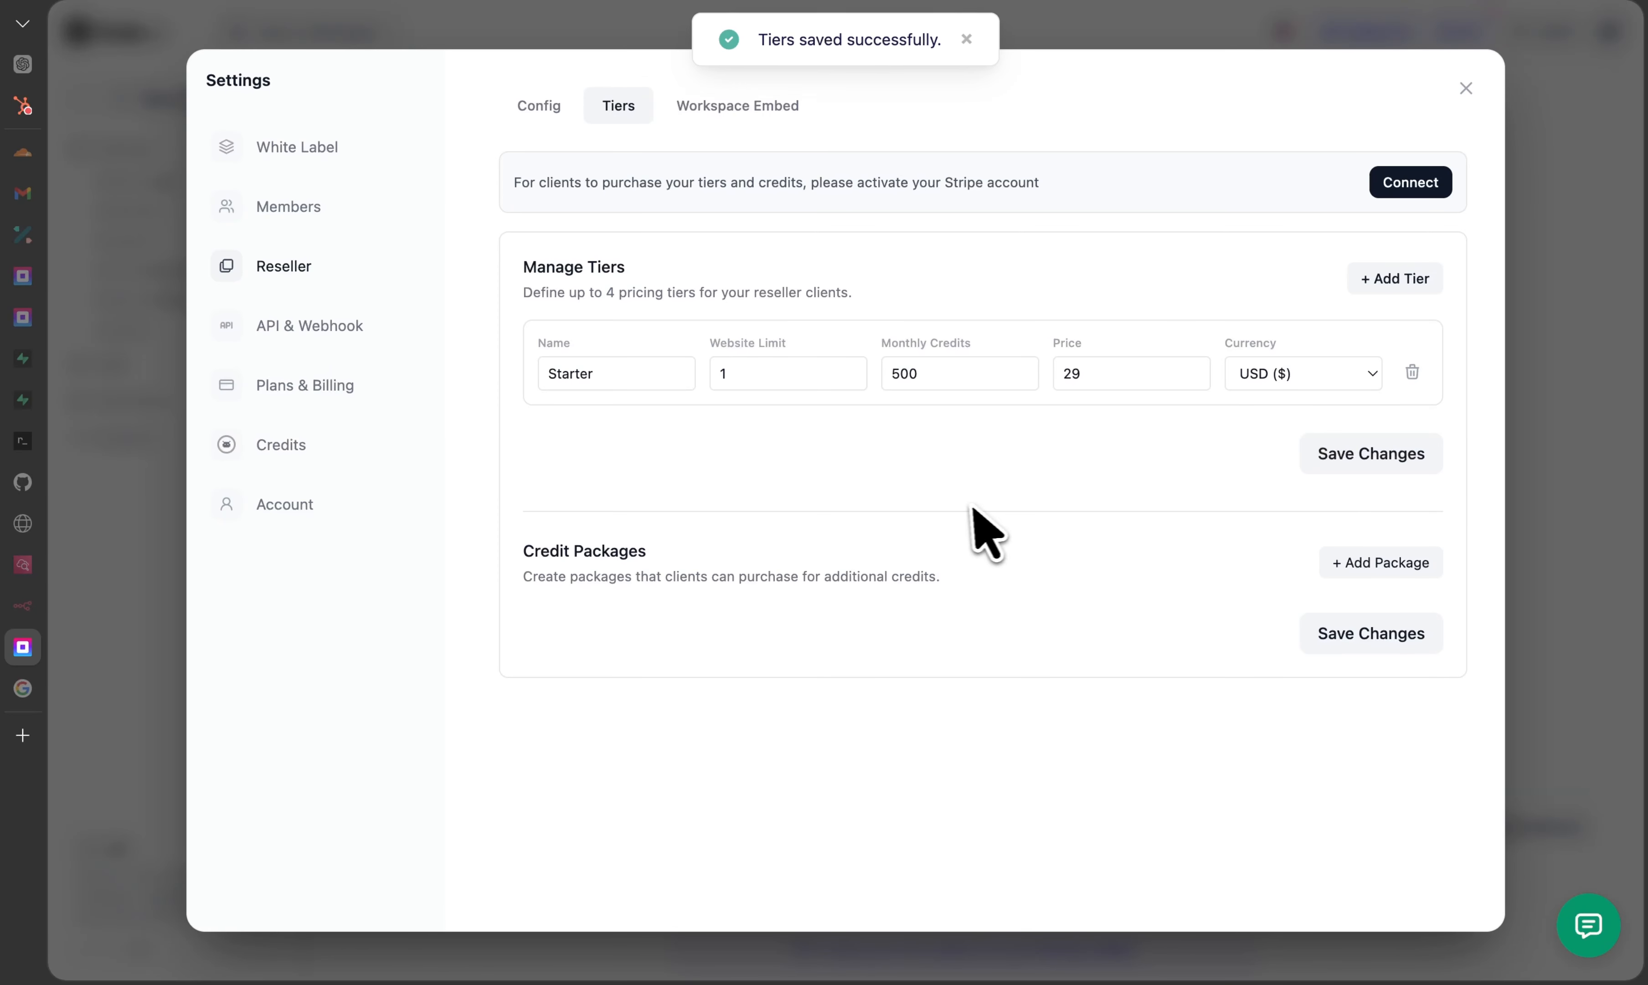
Step: Add and save a second tier named Agency with a website limit of 5, 2000 monthly credits and a price of 59
click(1388, 280)
click(644, 472)
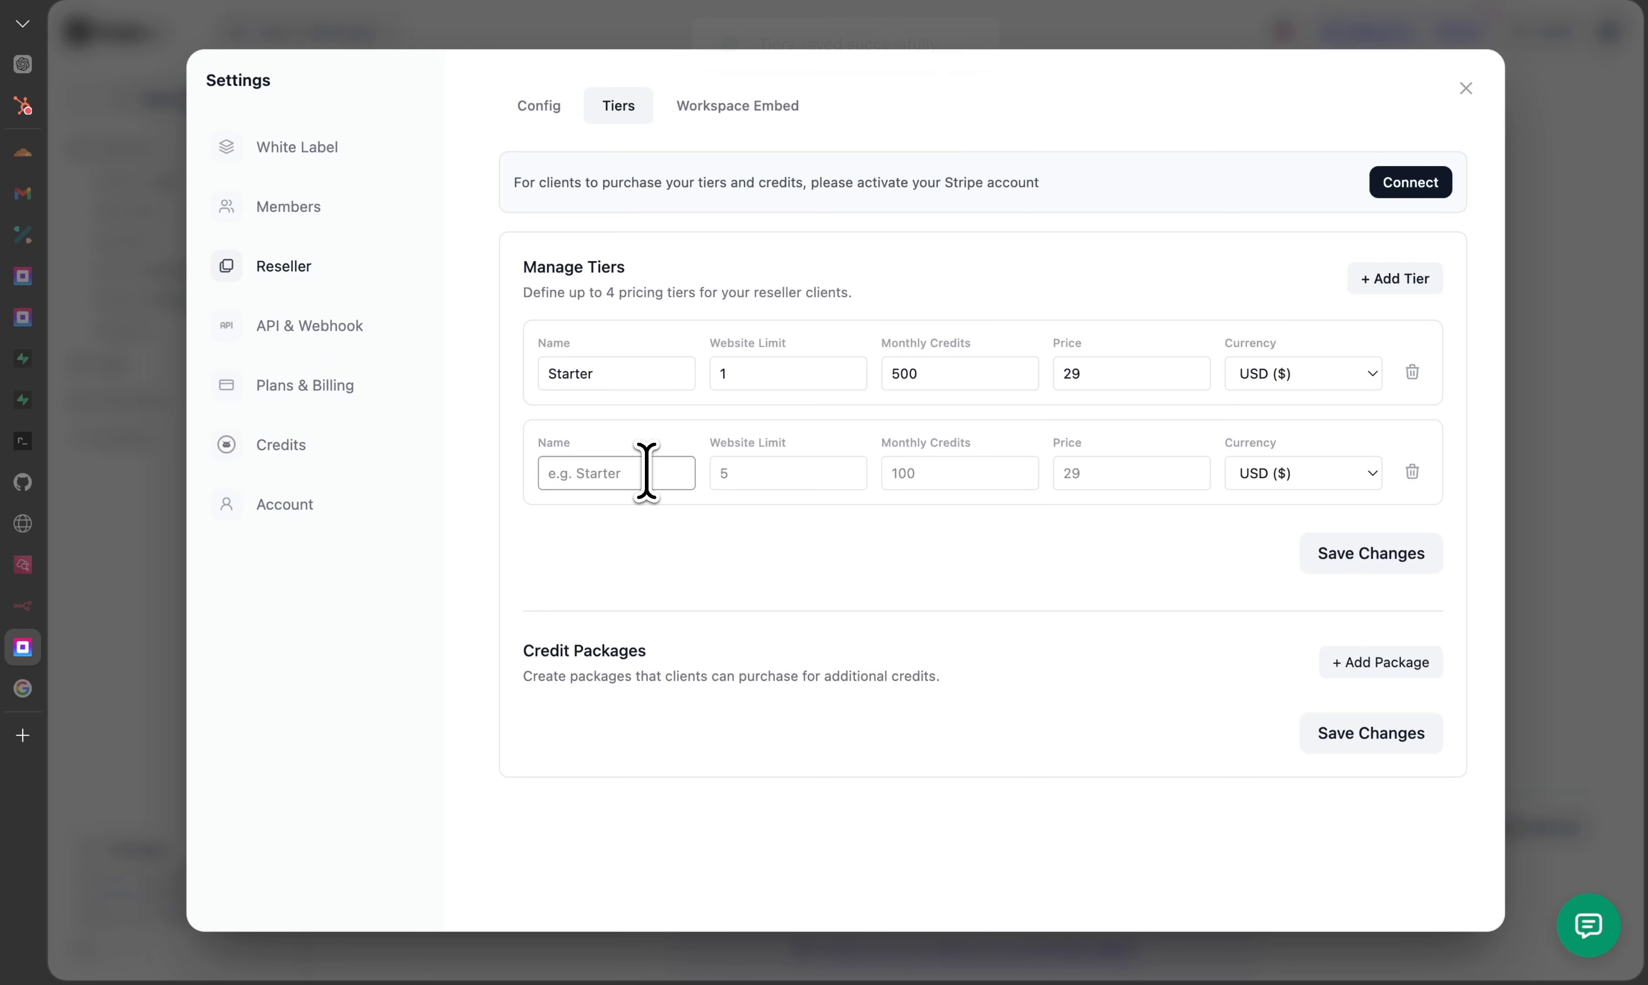
text(Agency)
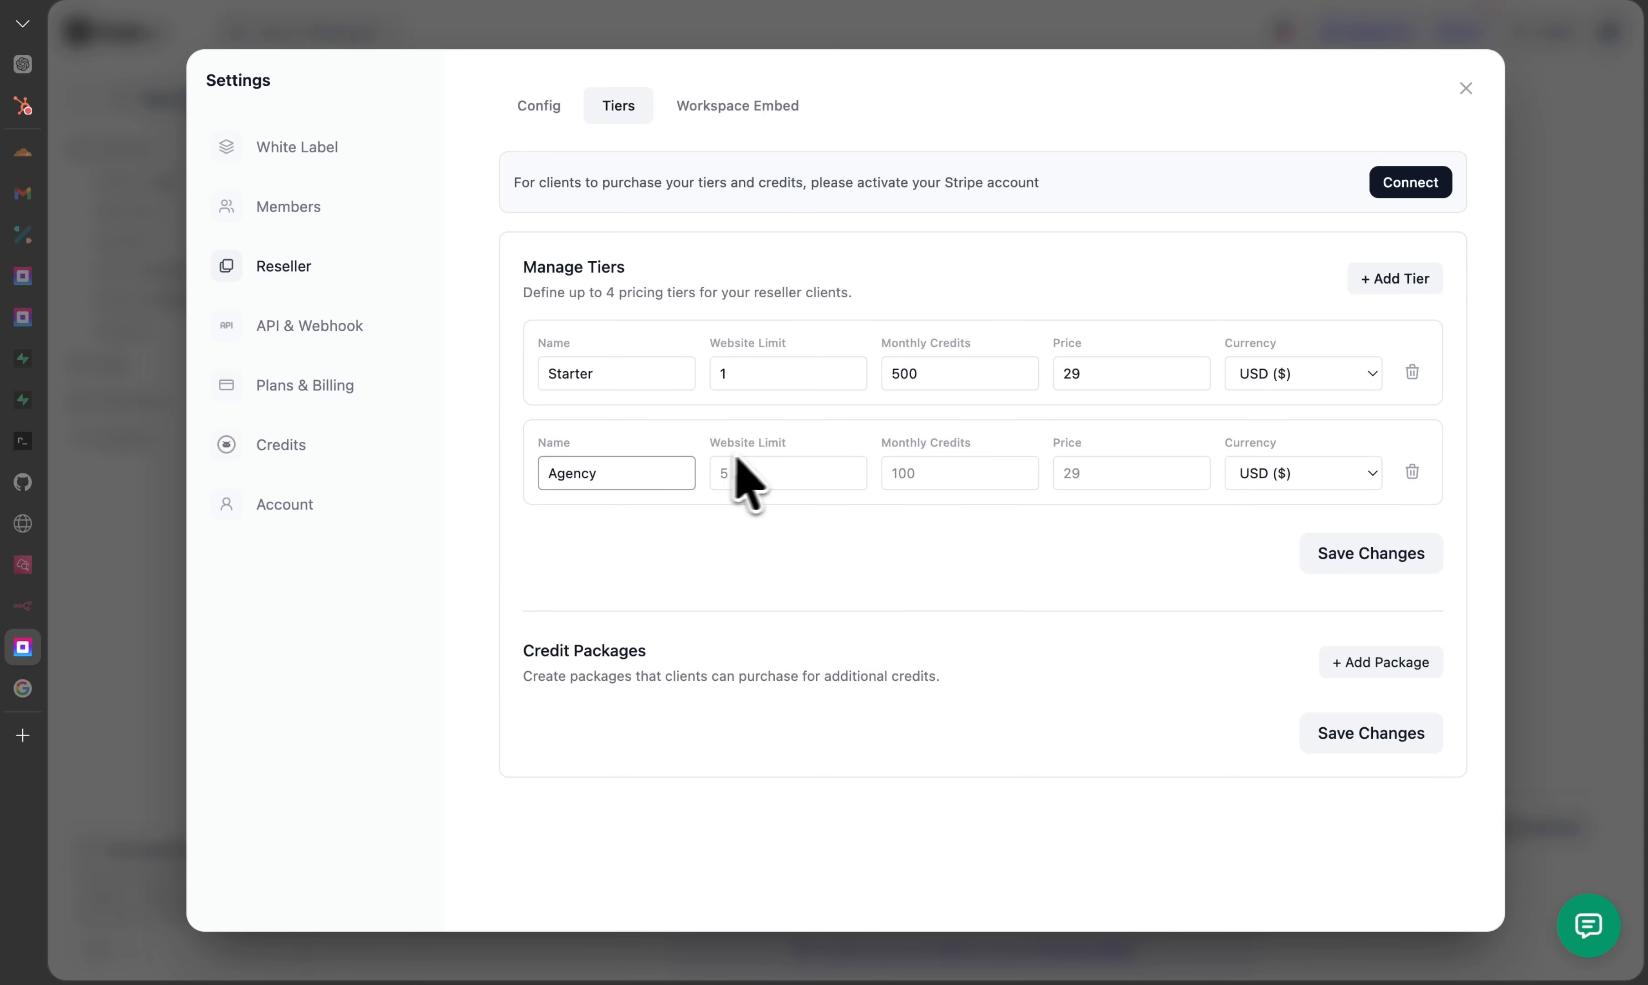
click(763, 472)
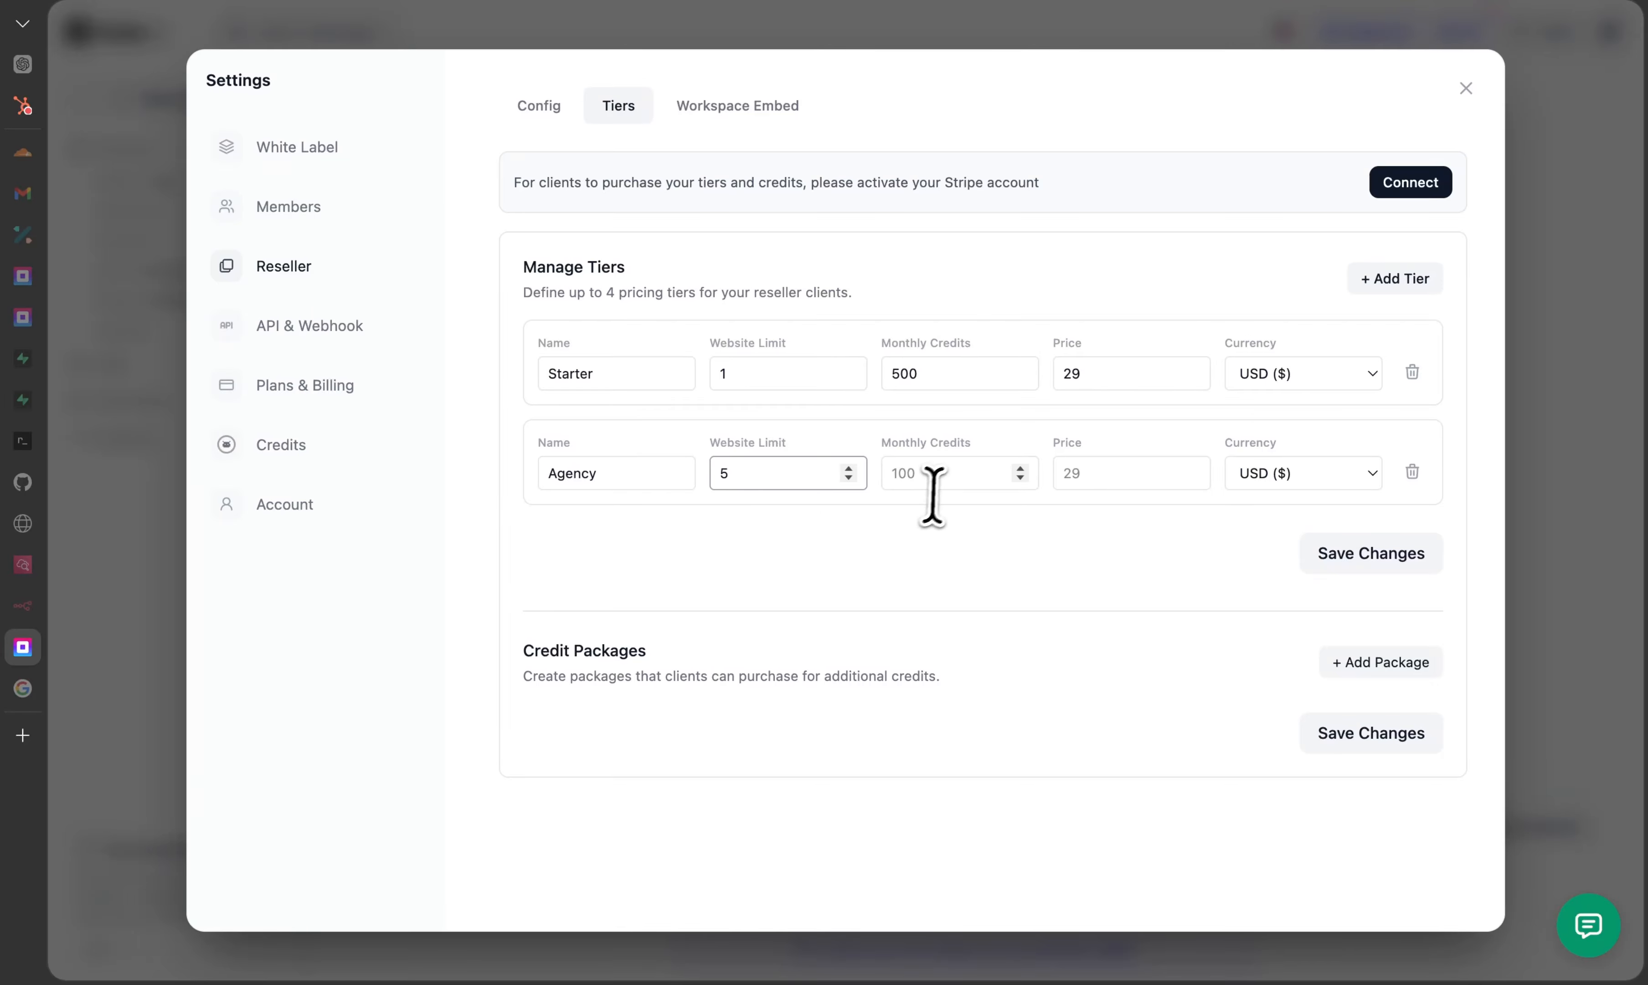
click(939, 472)
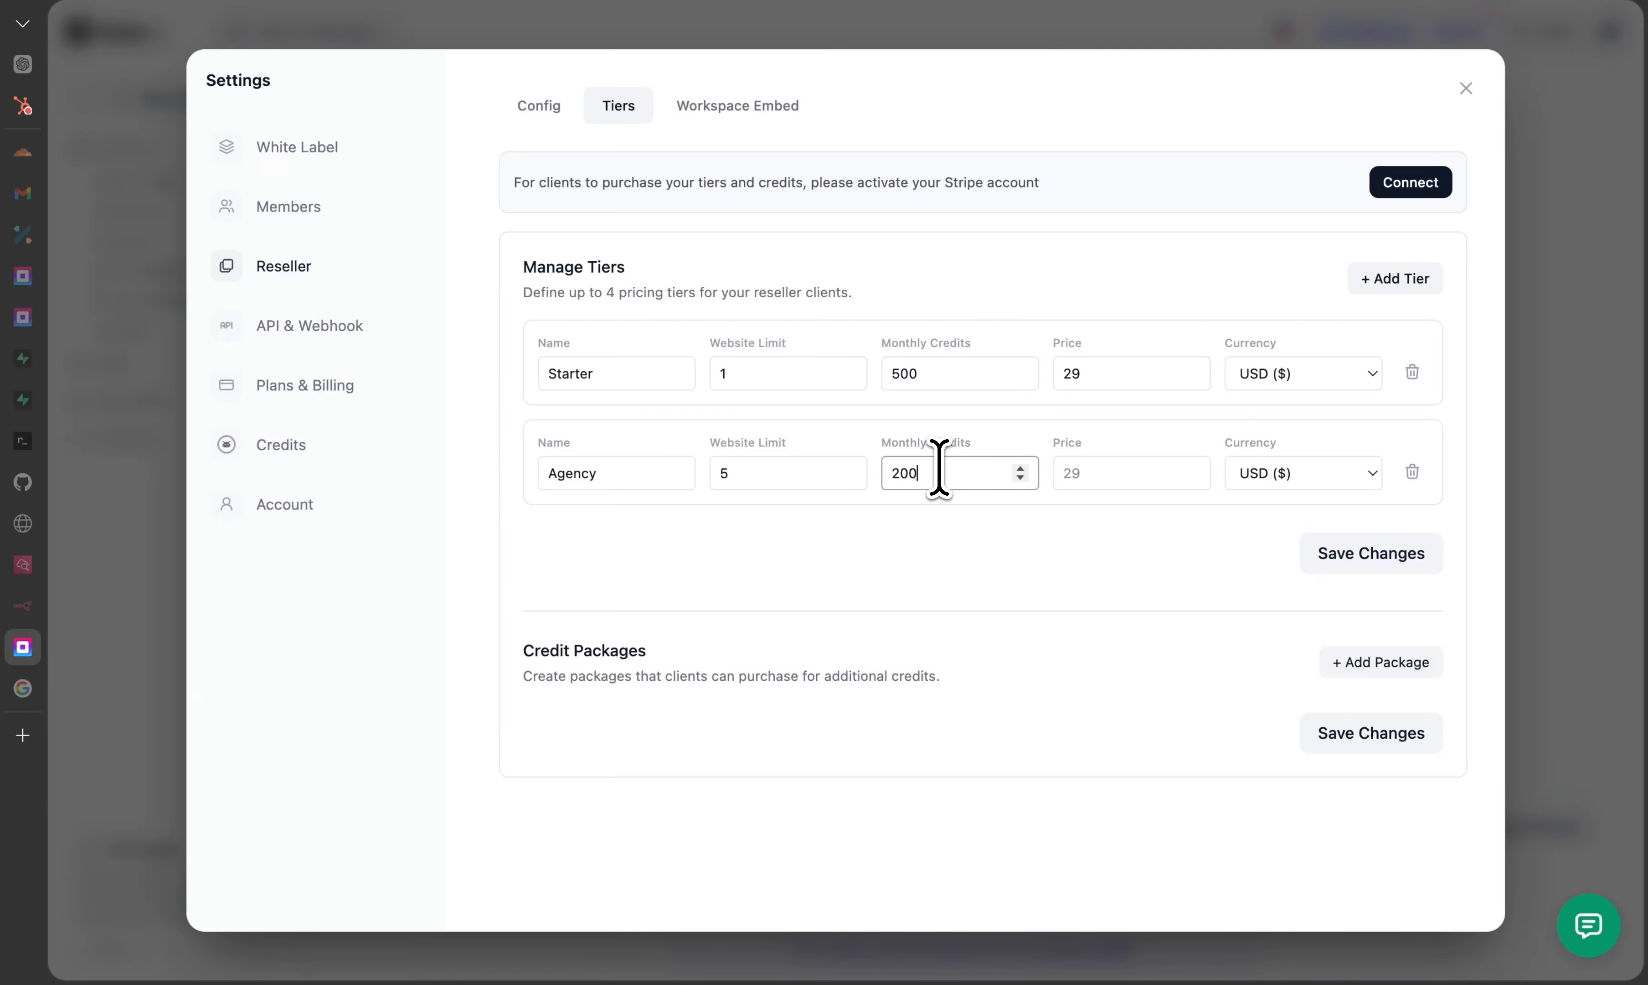
text(2000)
click(1138, 468)
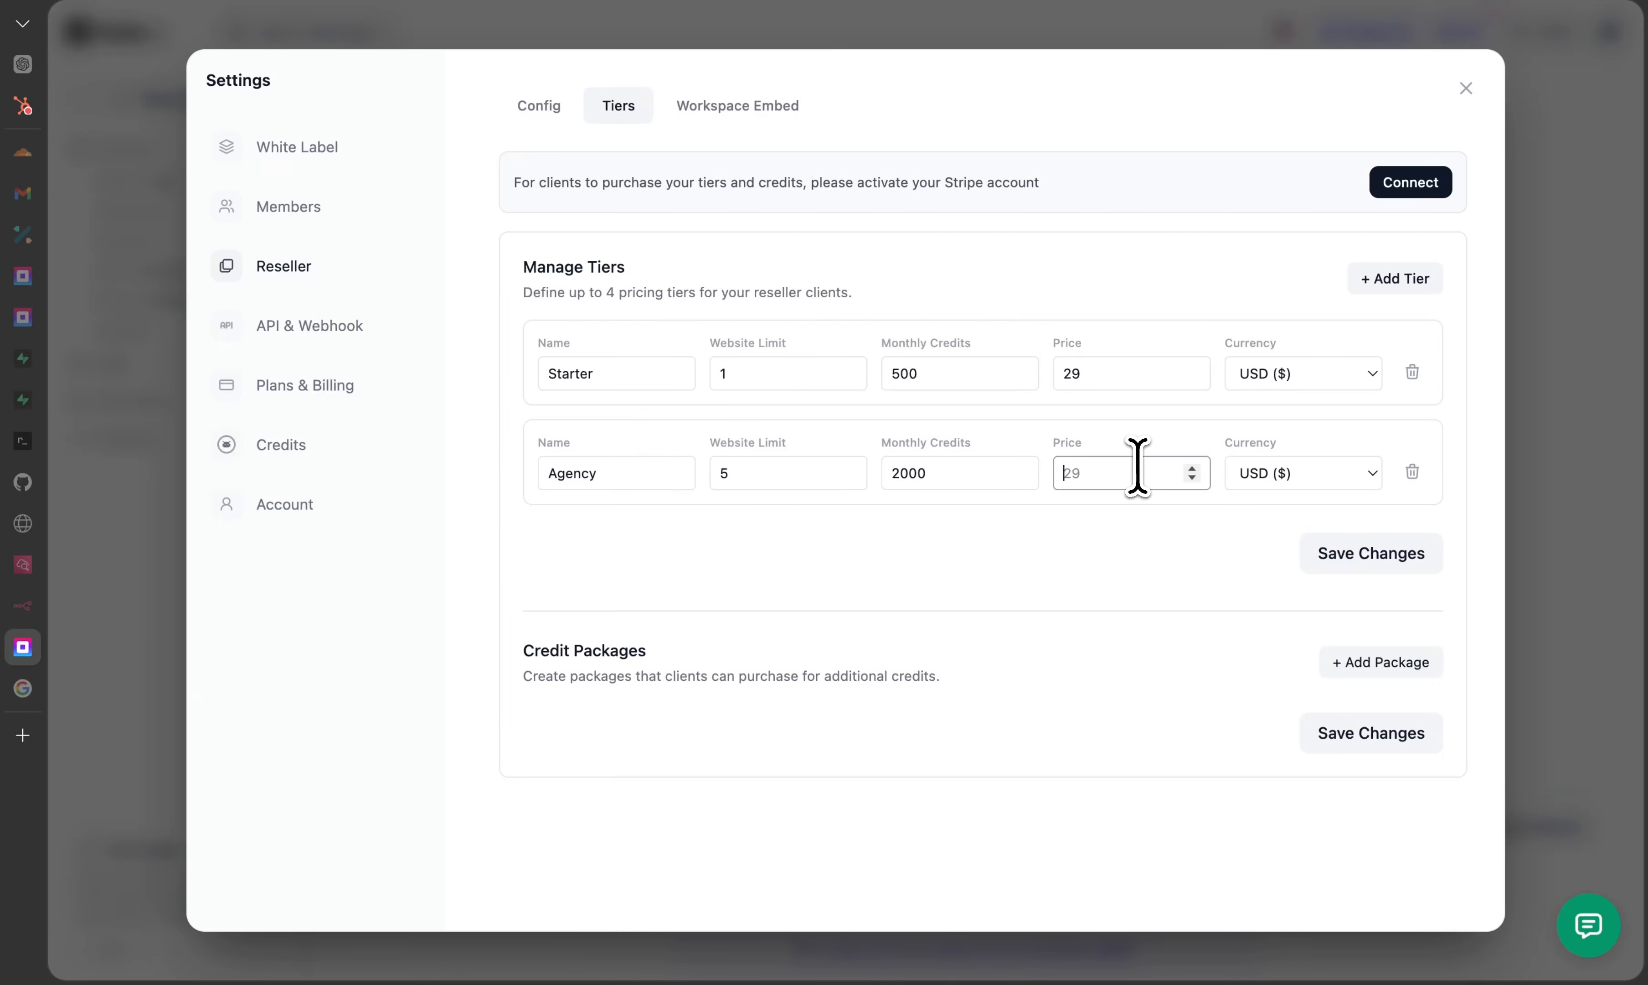
text(59)
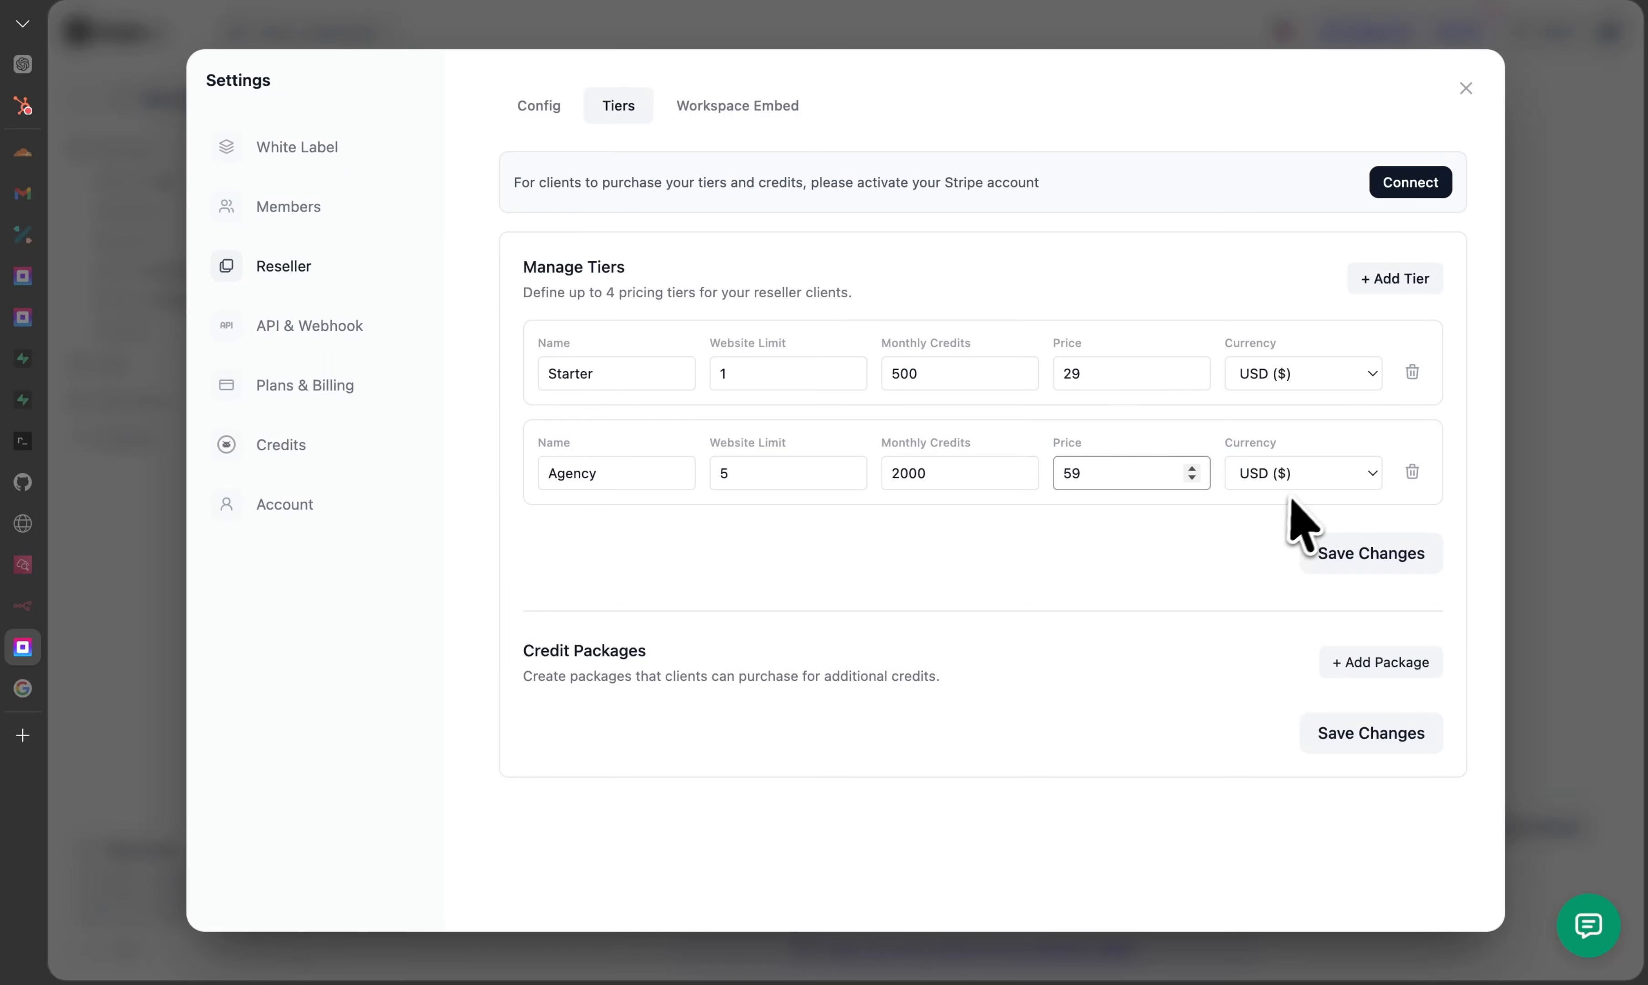
click(1331, 560)
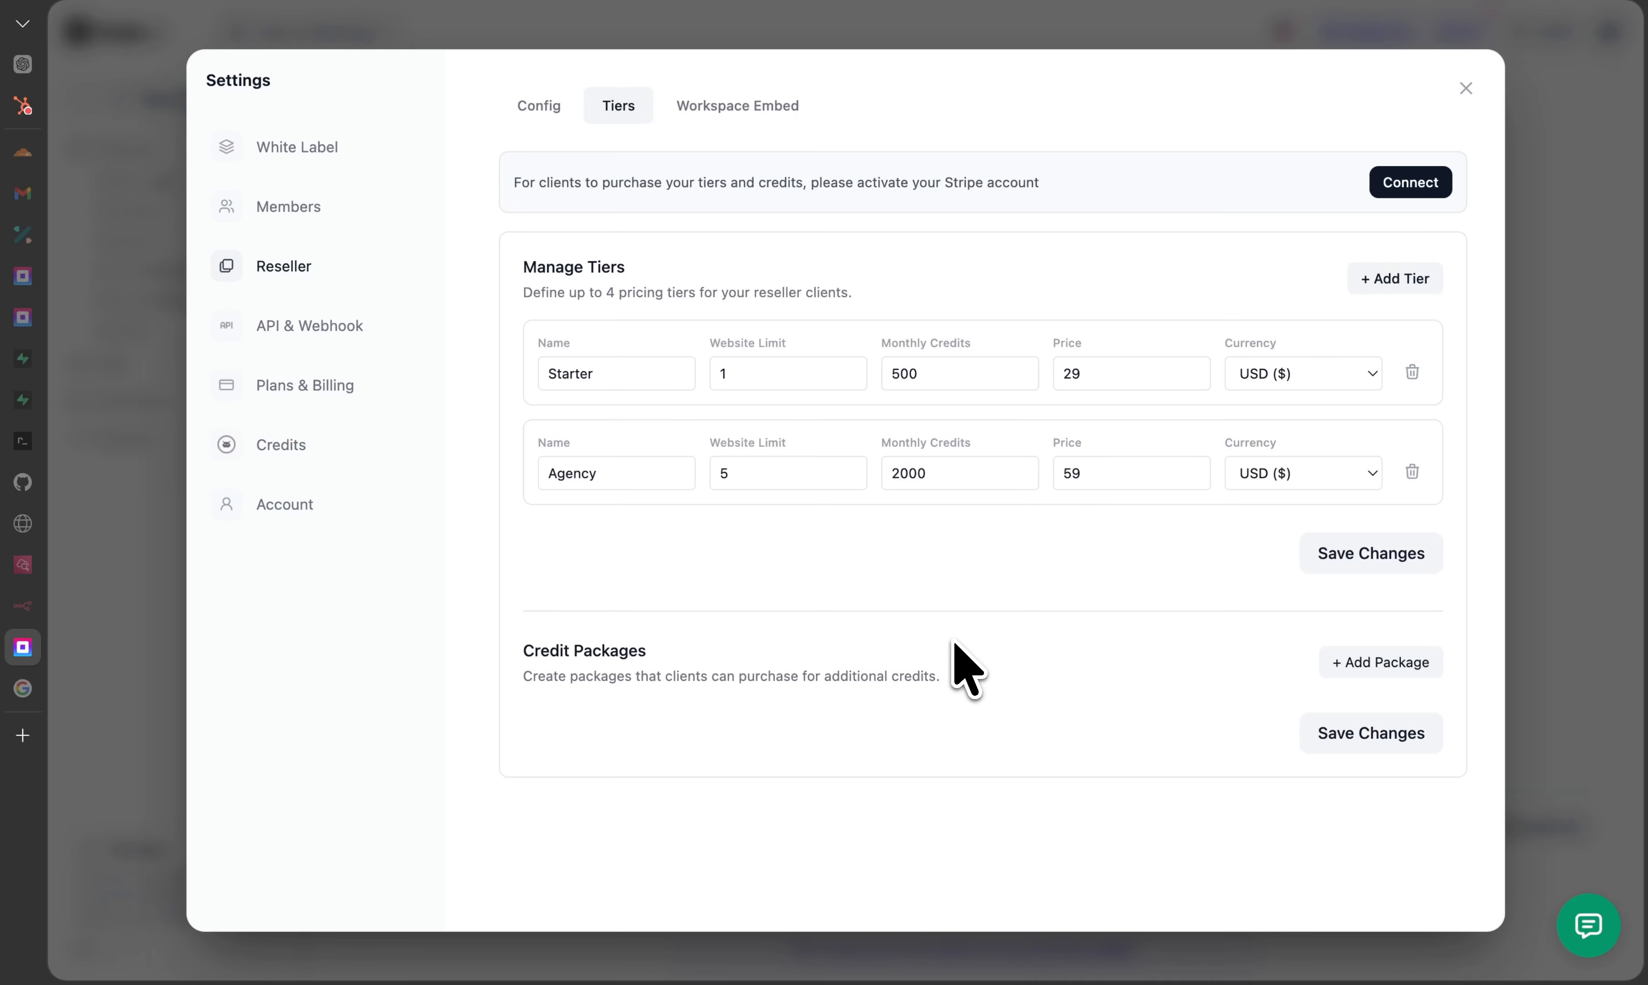
Step: Add a credit package named Starter Pack with 1000 credits at a price of 9.99
click(1345, 664)
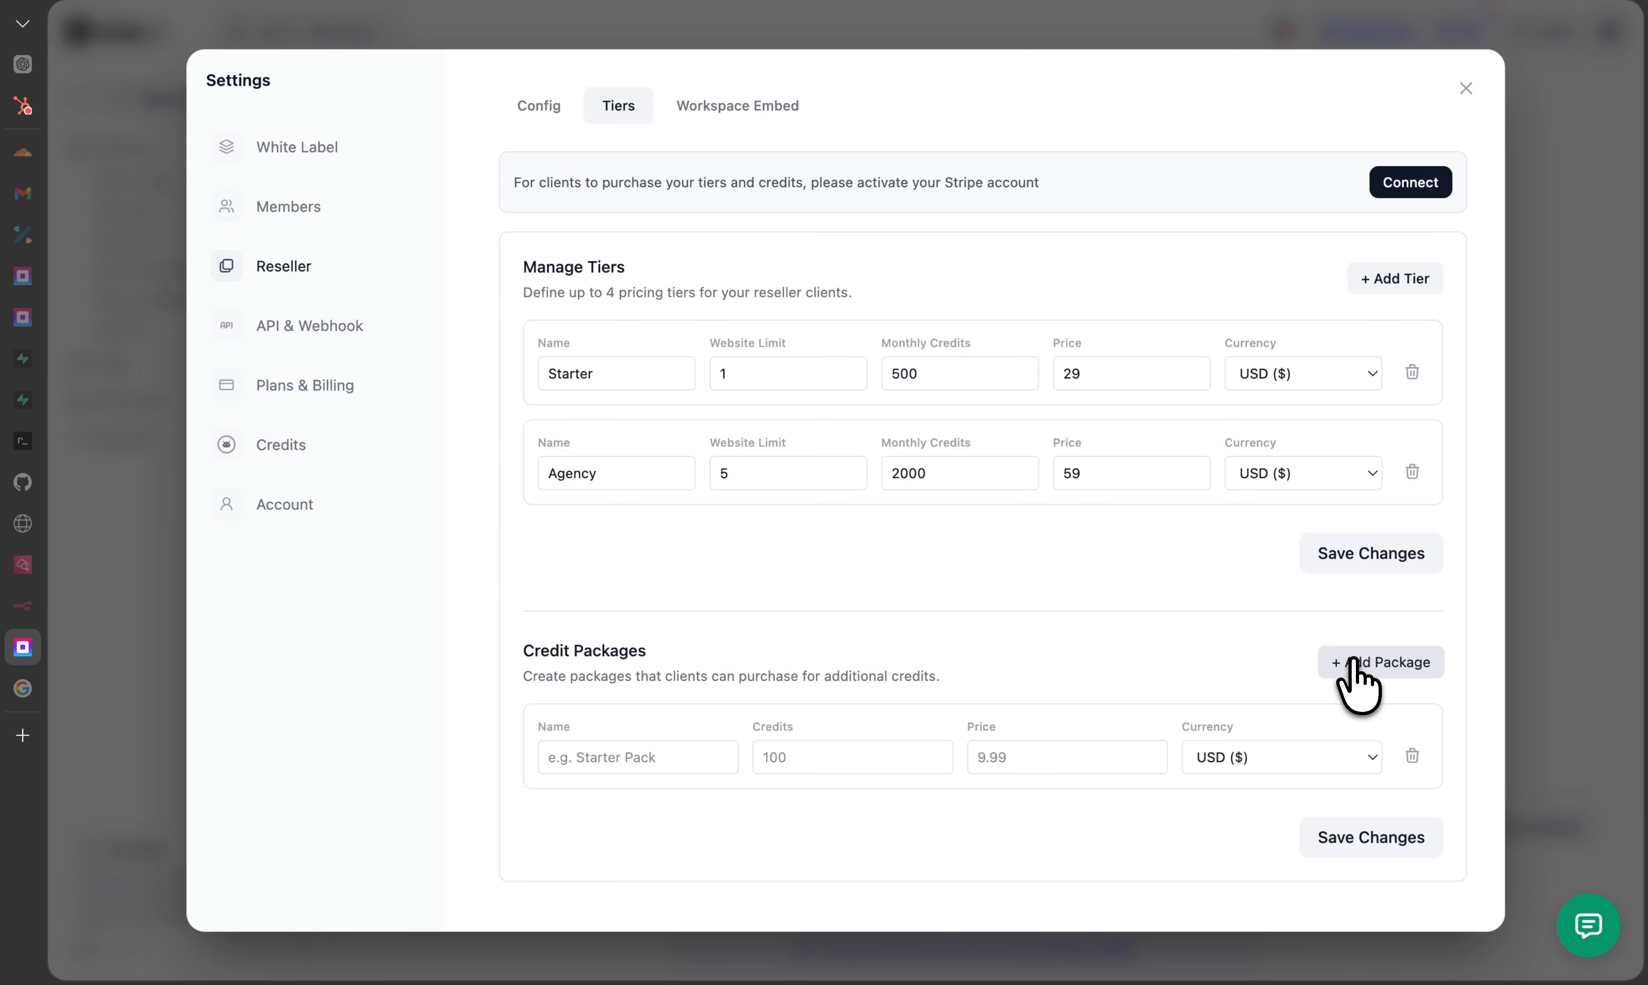
click(662, 768)
text(Starte)
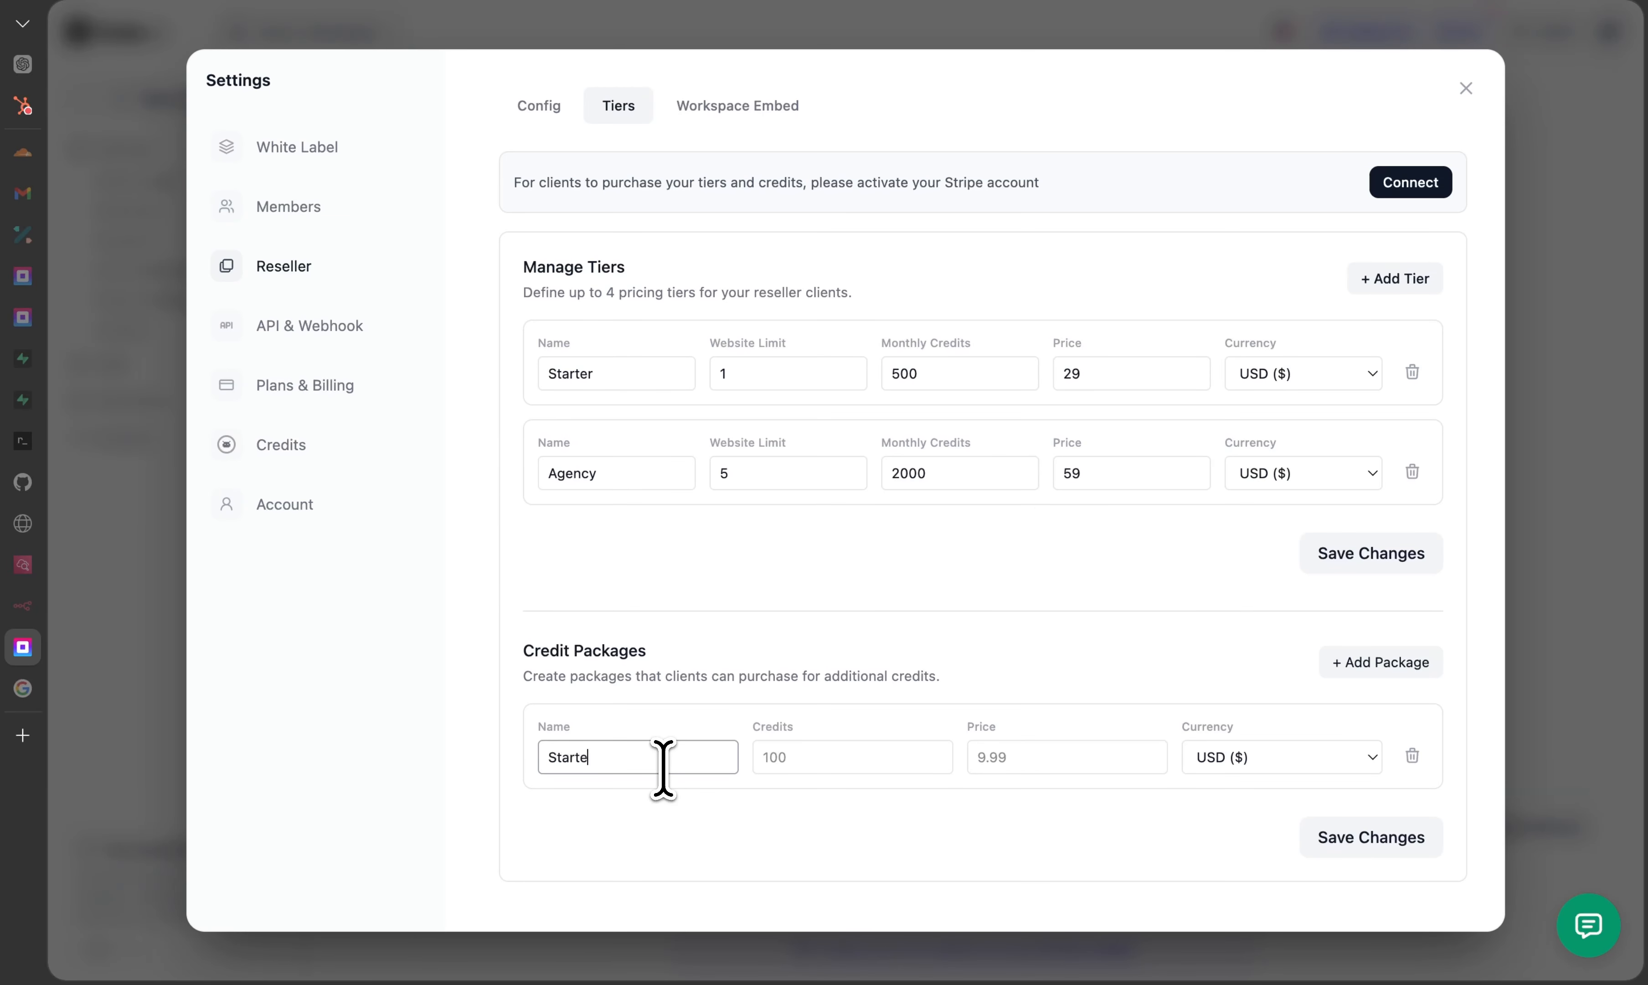
text(r Pack)
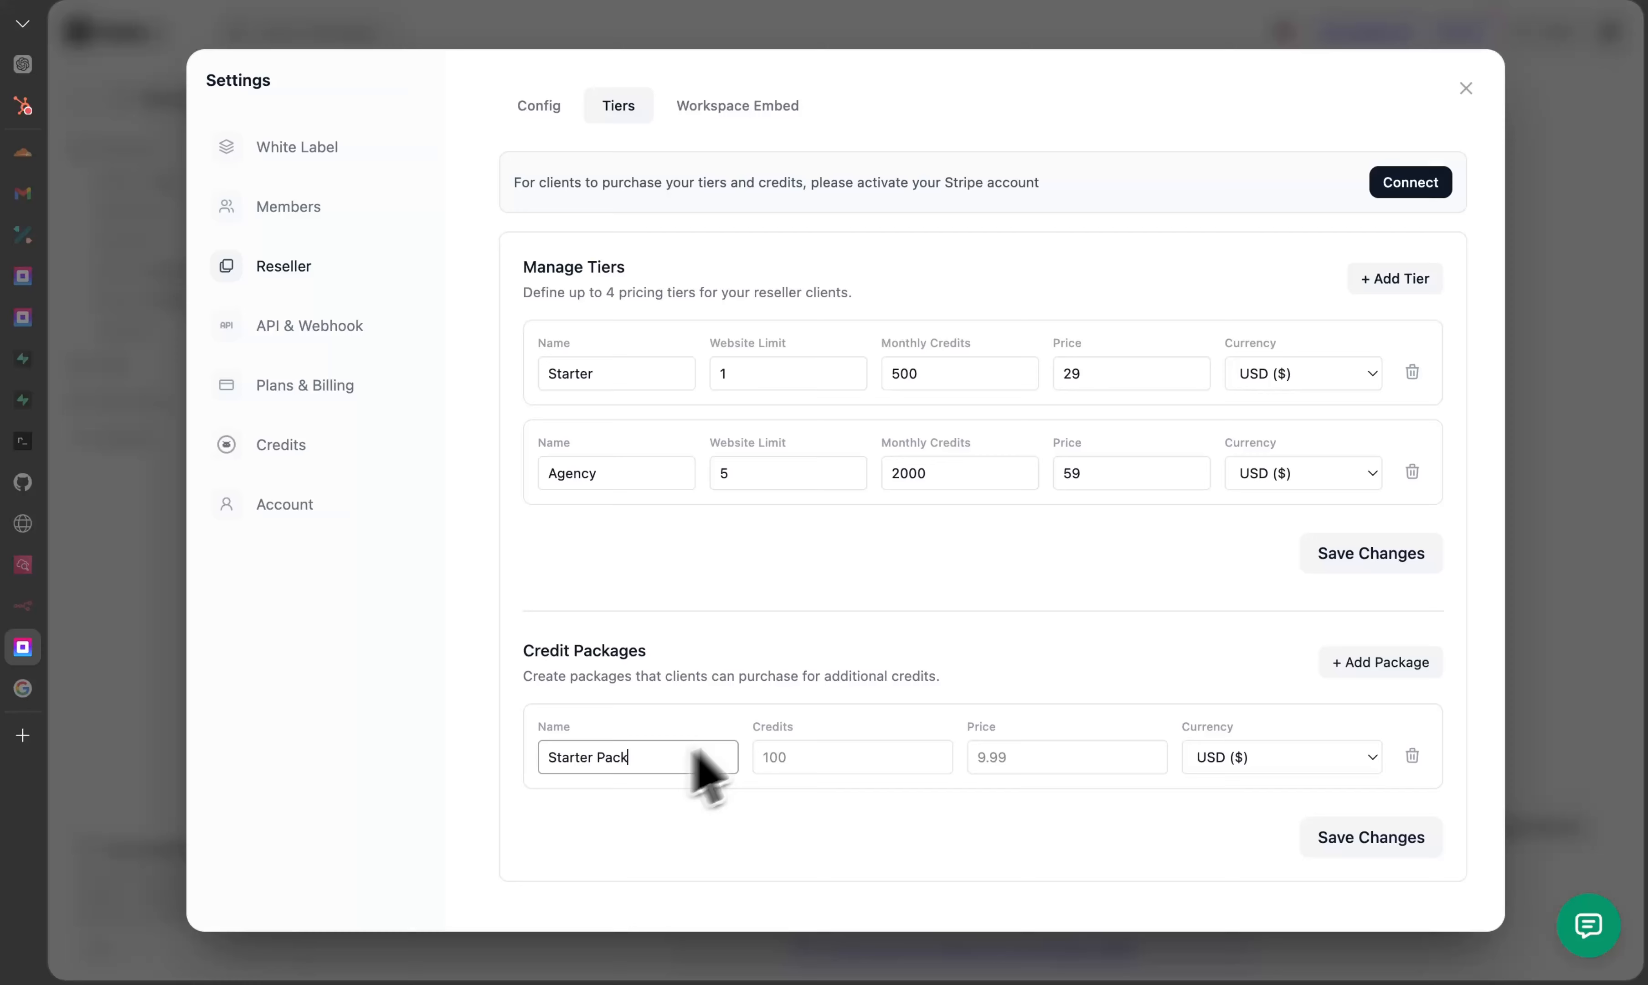
click(839, 769)
text(1000)
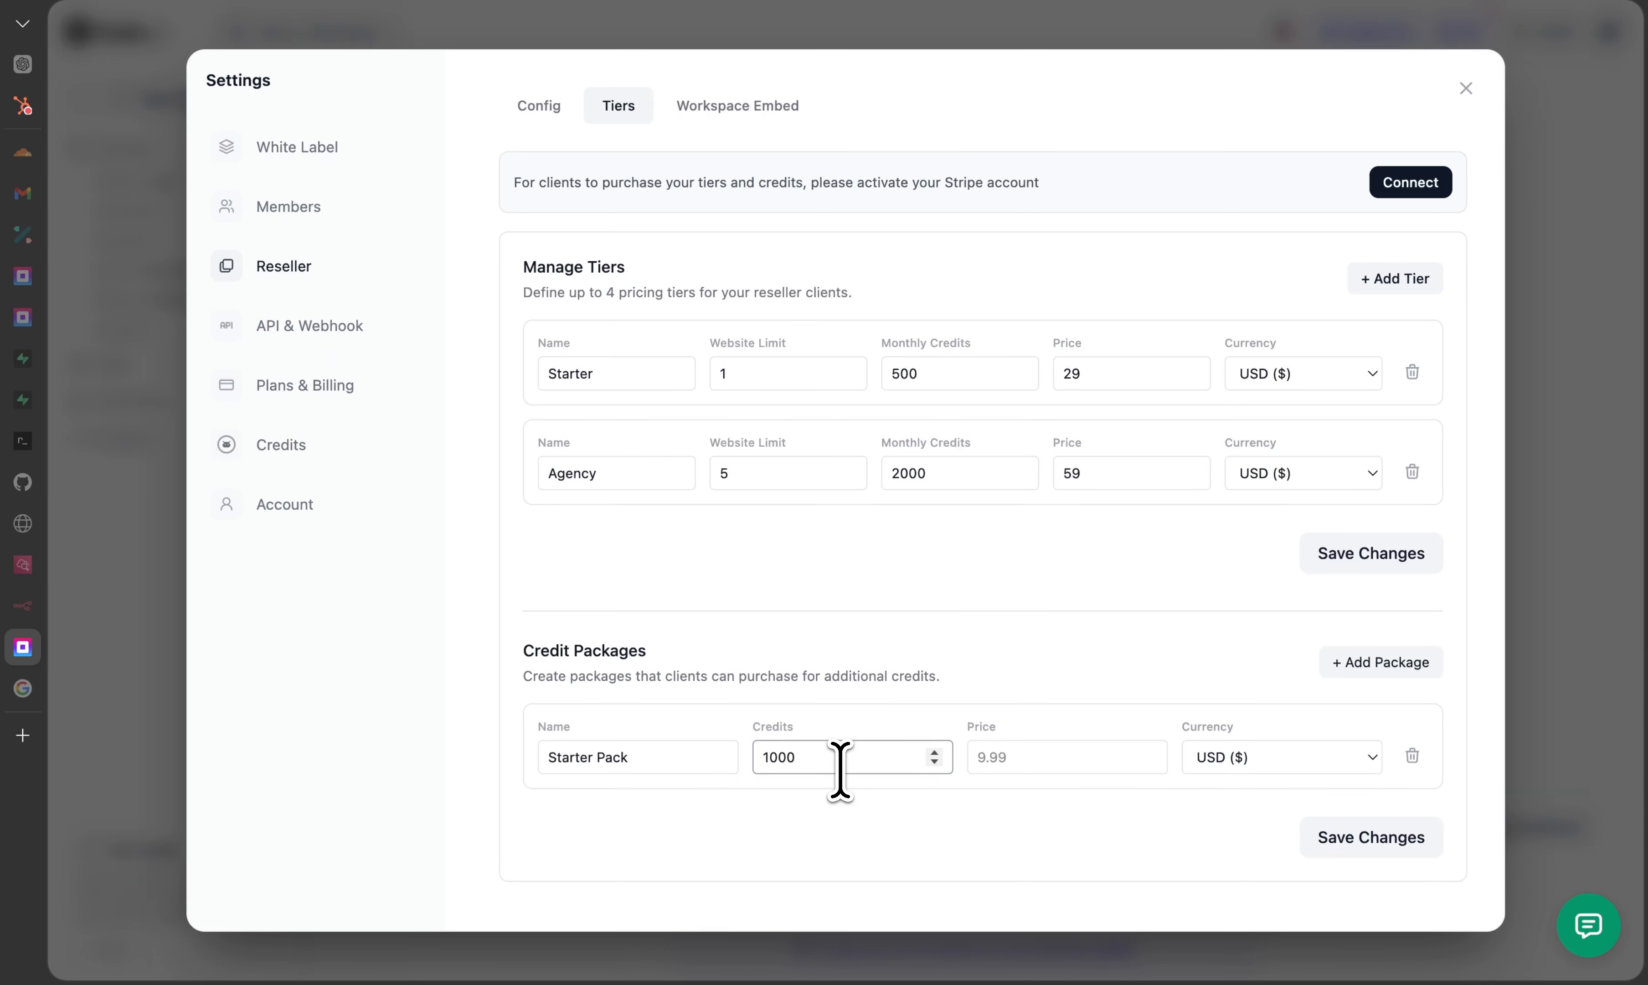
click(1070, 754)
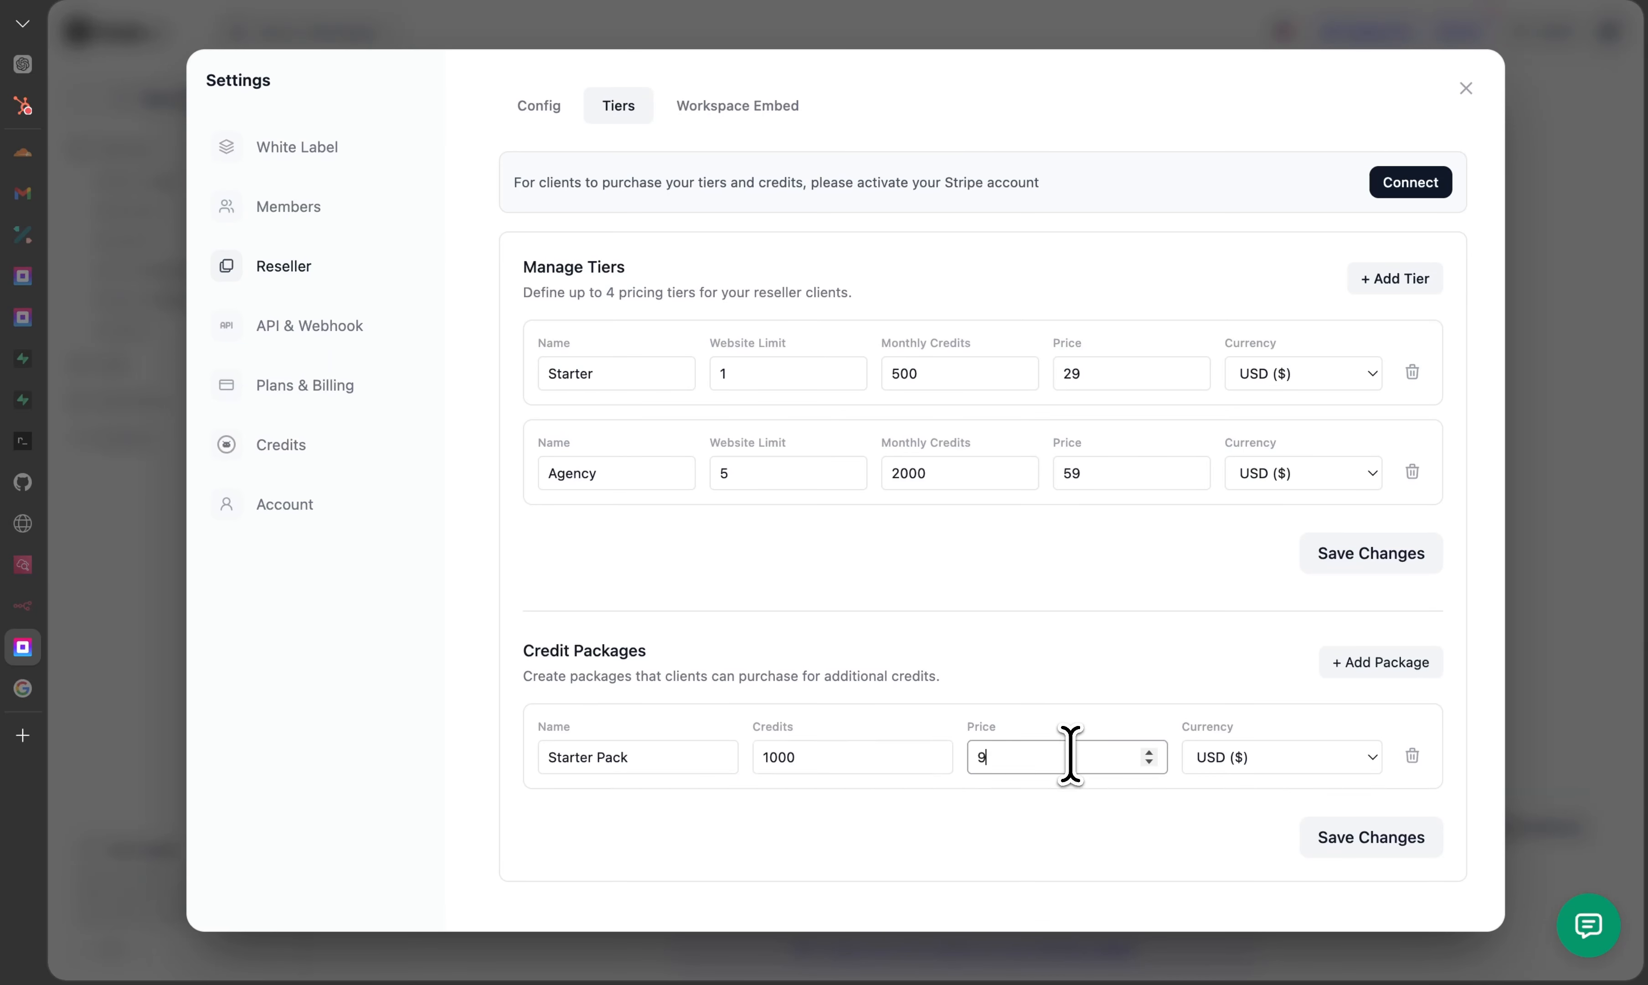
Step: Add a second credit package named Pro Package with 500 credits at 19.99 and save the credit packages
click(1371, 662)
click(625, 810)
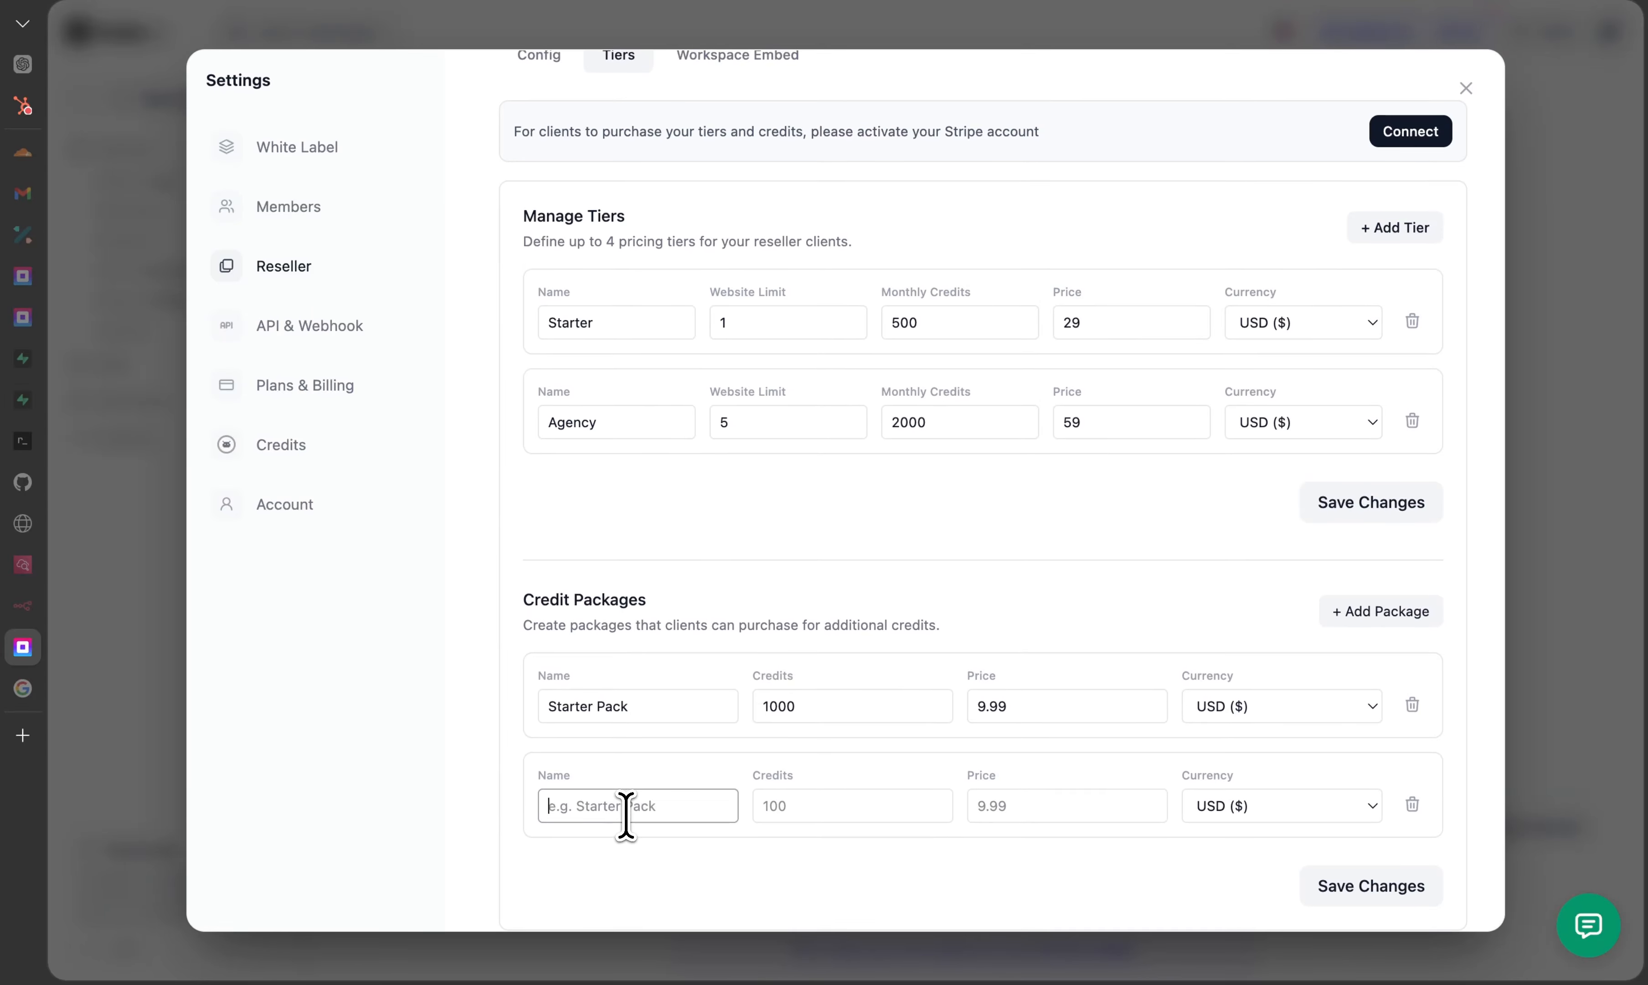
text(Pro Pac)
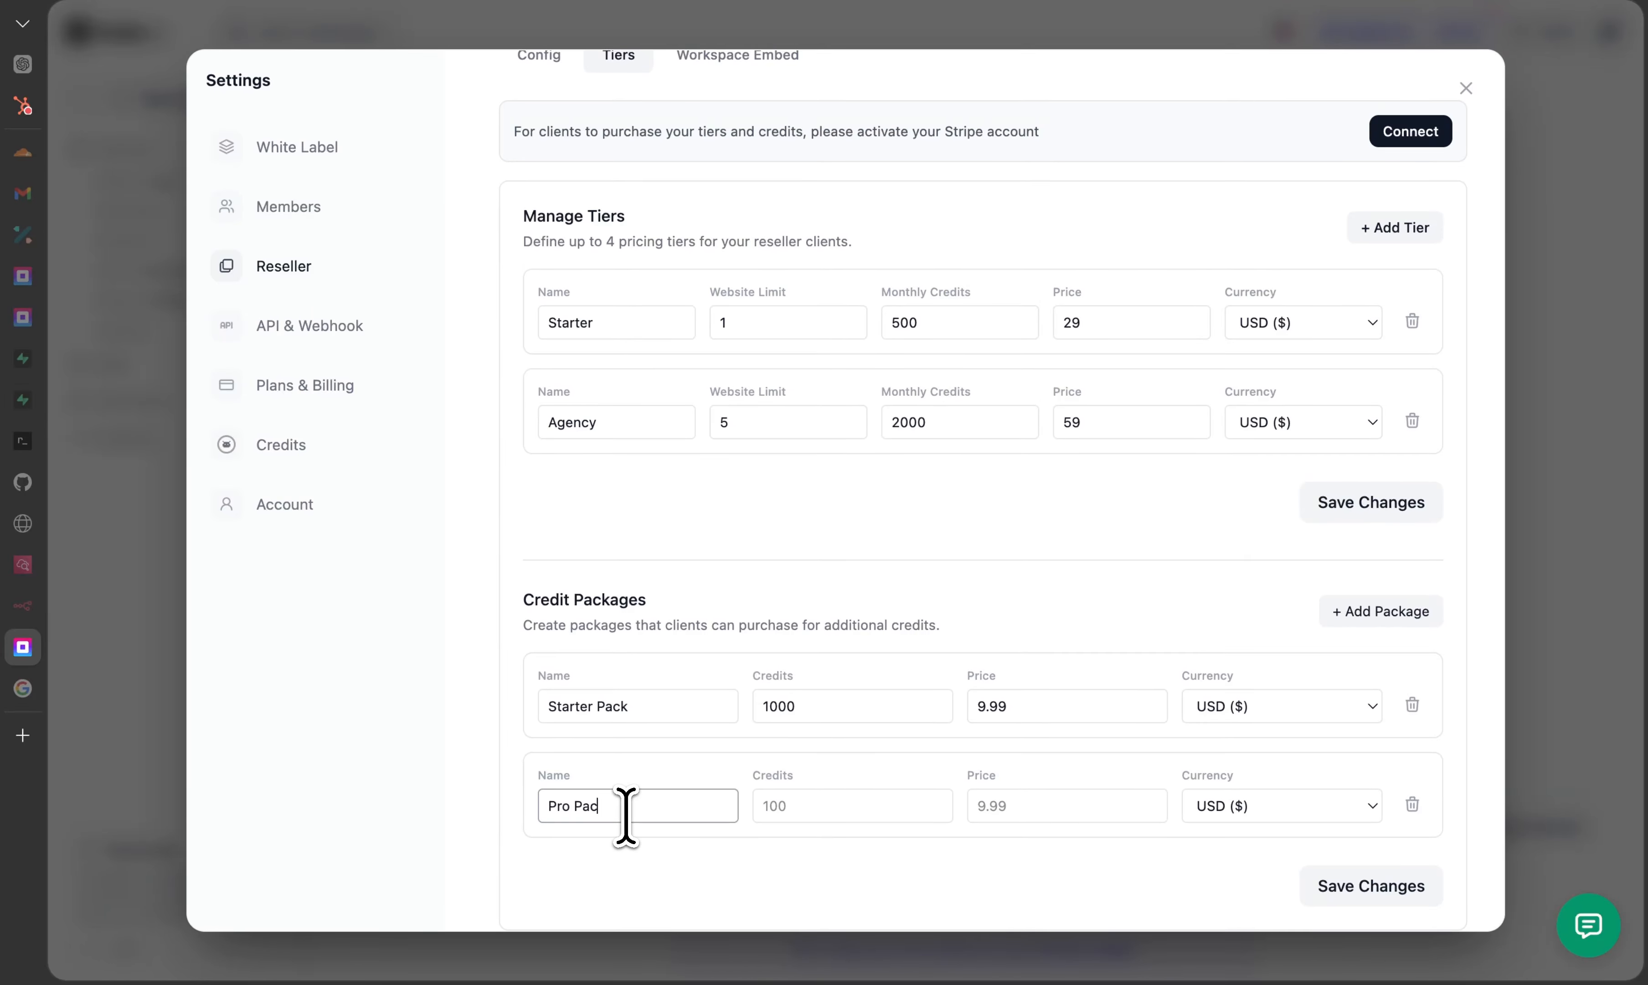
text(kage)
click(792, 805)
text(500)
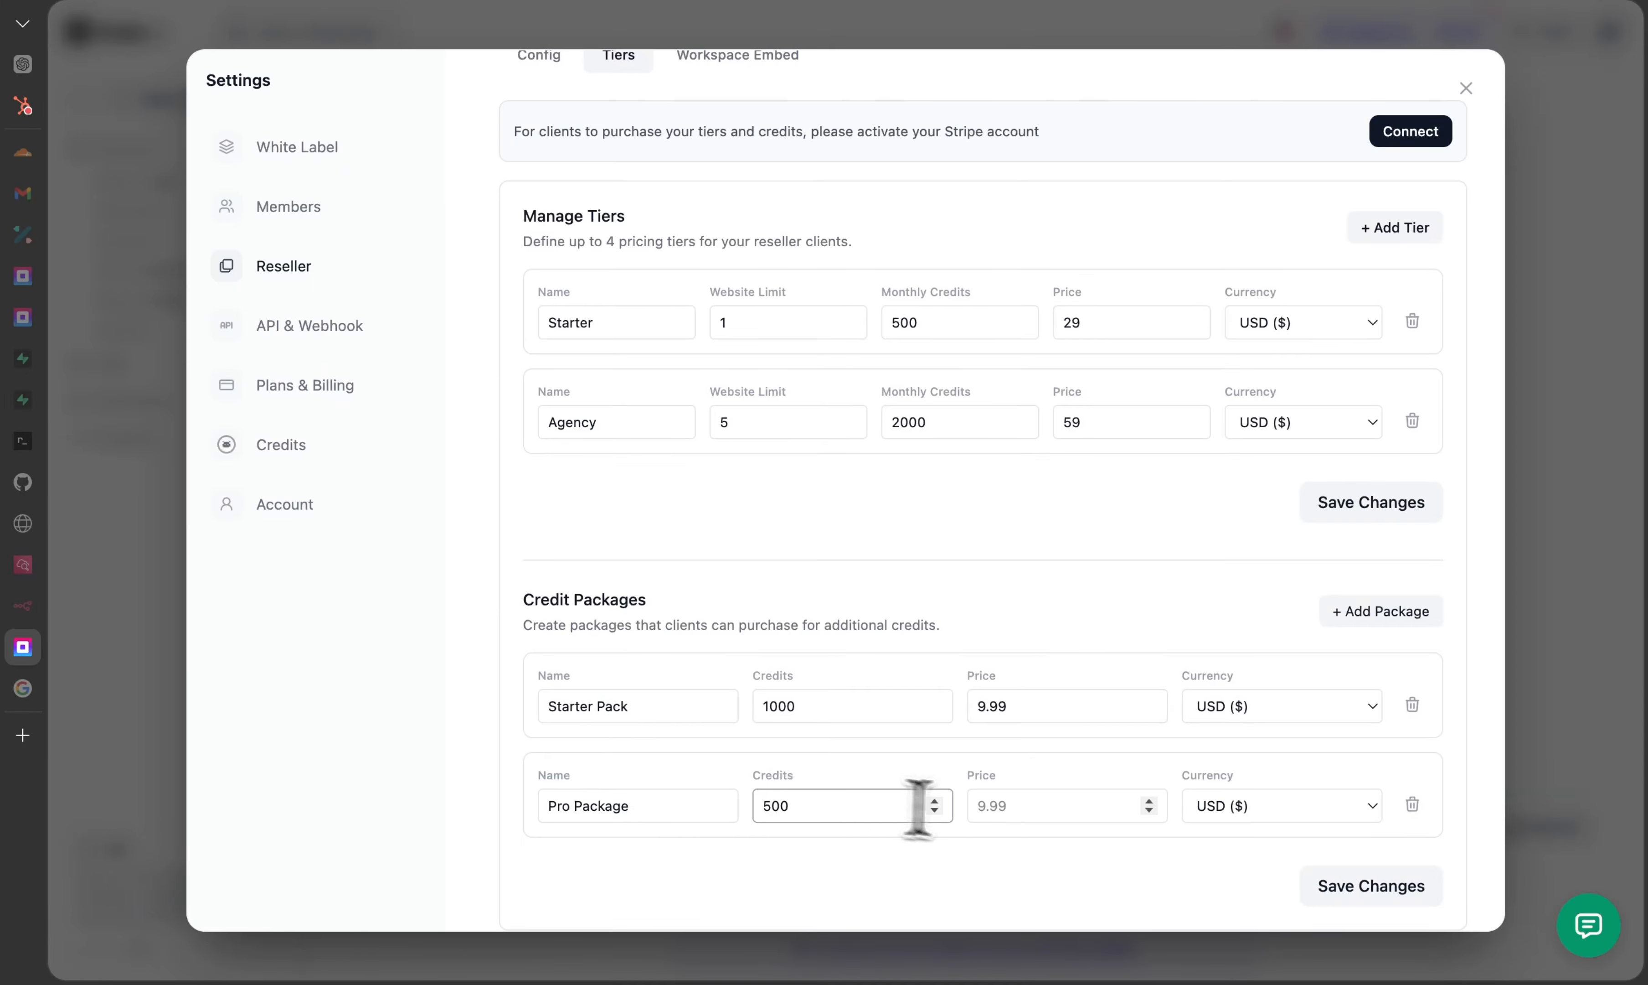
click(994, 809)
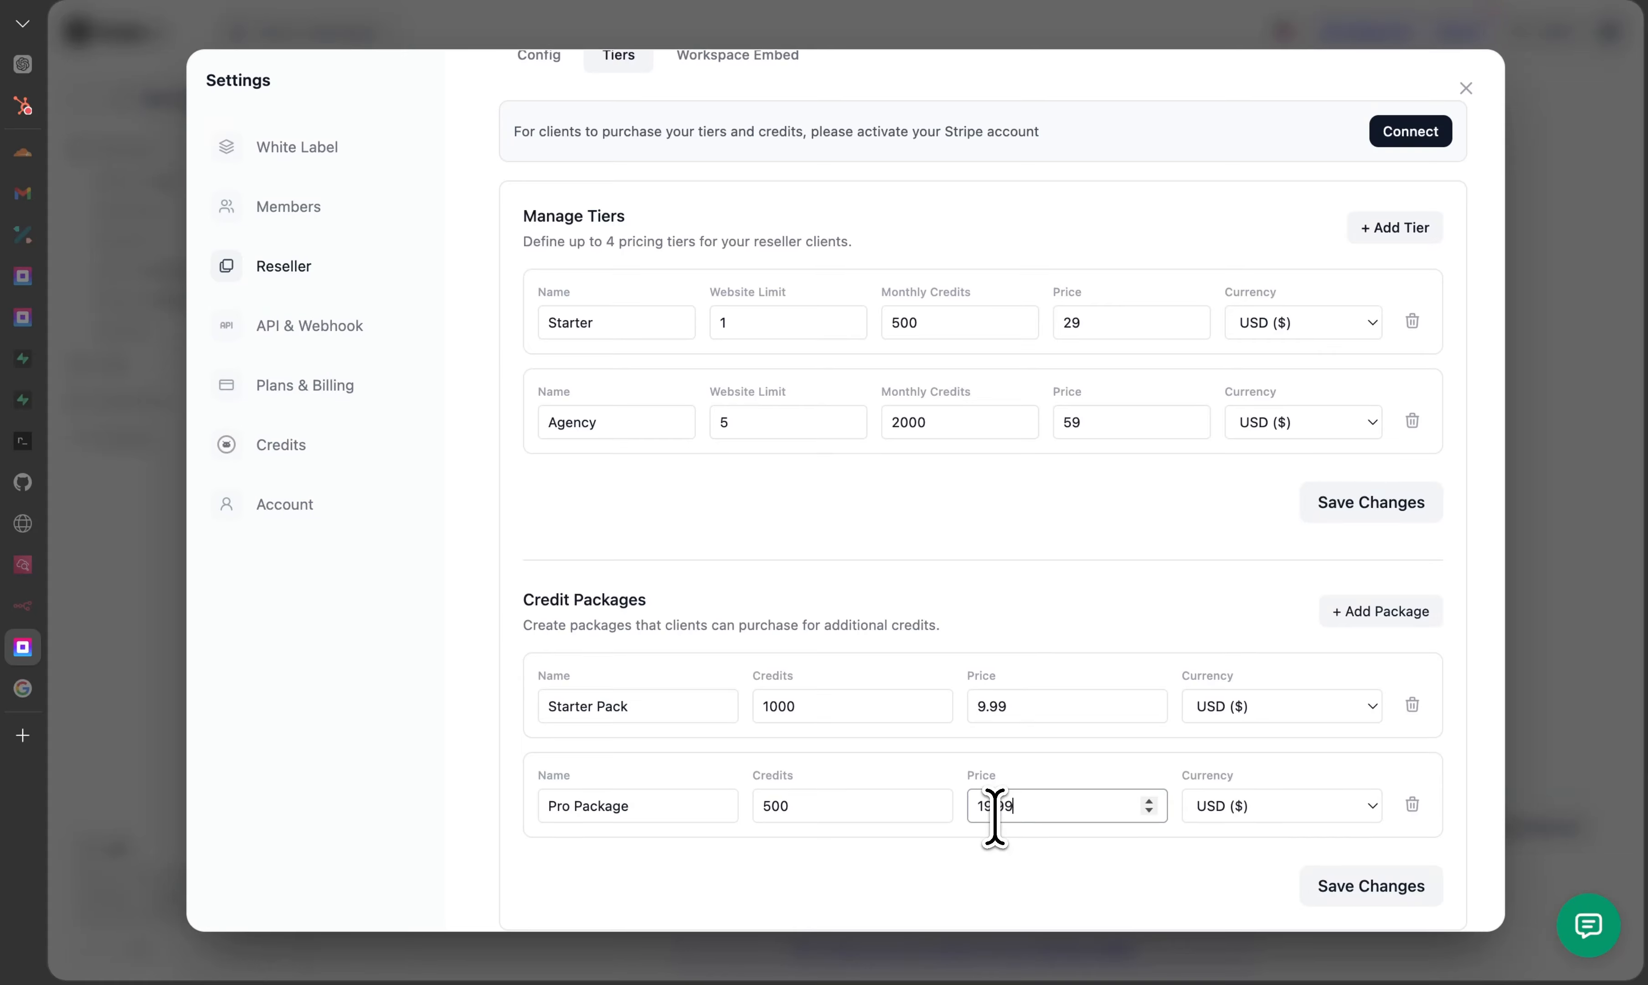
text(19.99)
click(1365, 884)
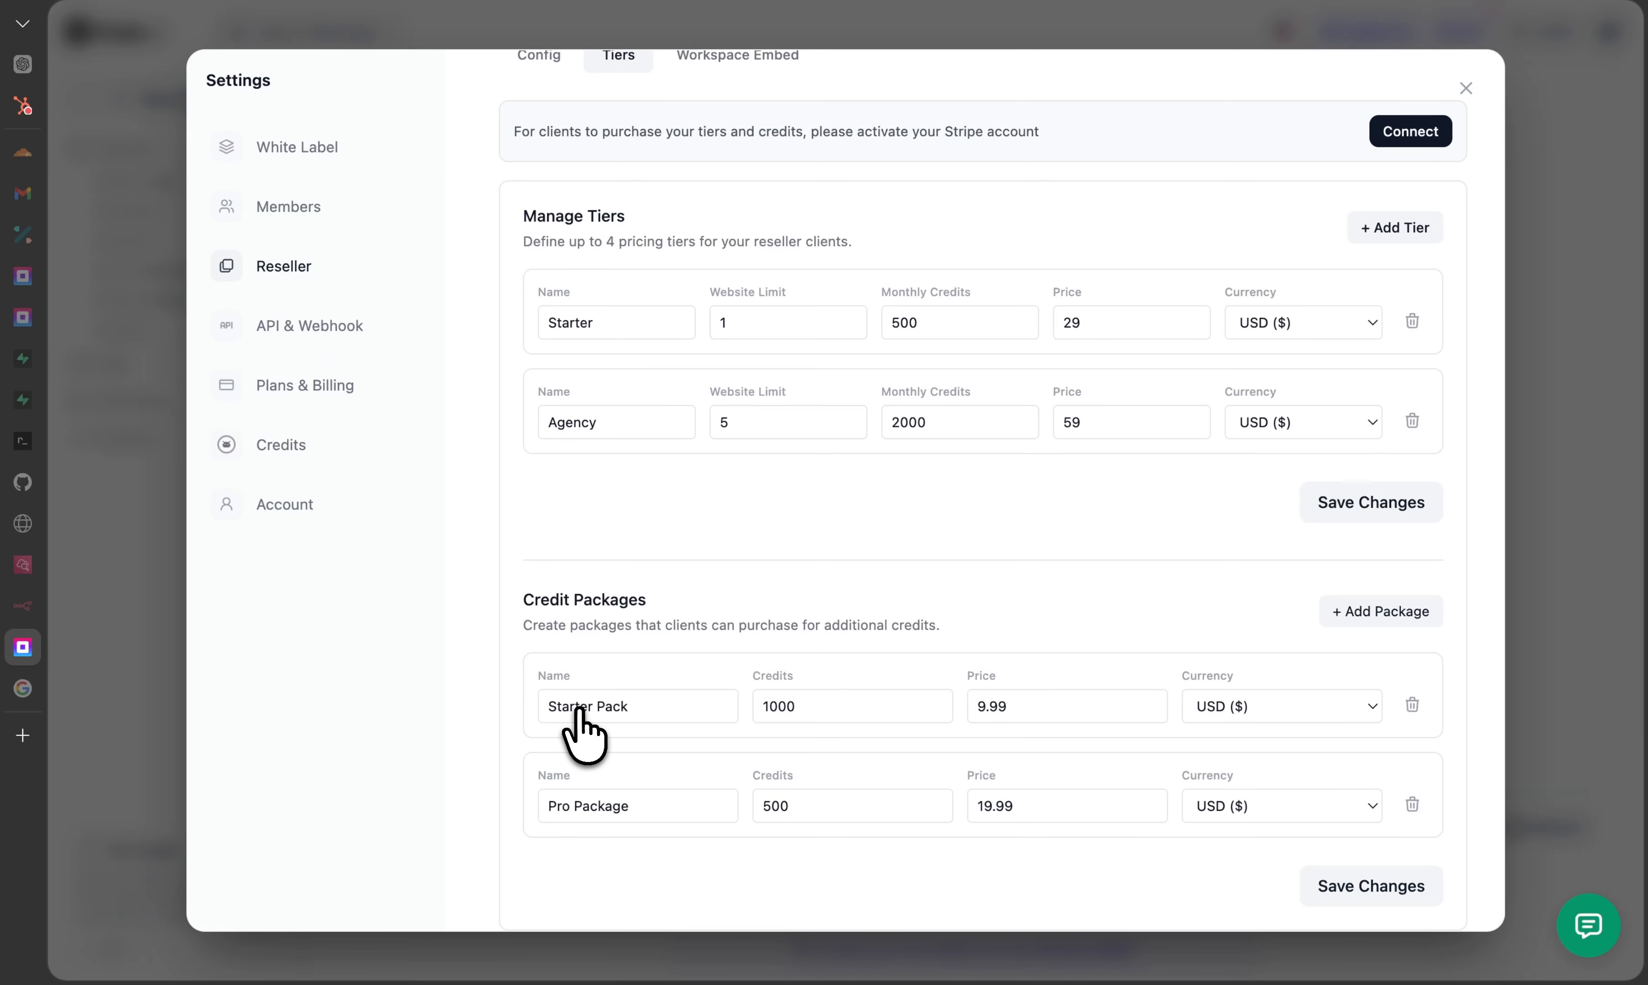
Step: Turn on the Client View Preview in the white-label appearance settings and look over the client's home page
click(373, 161)
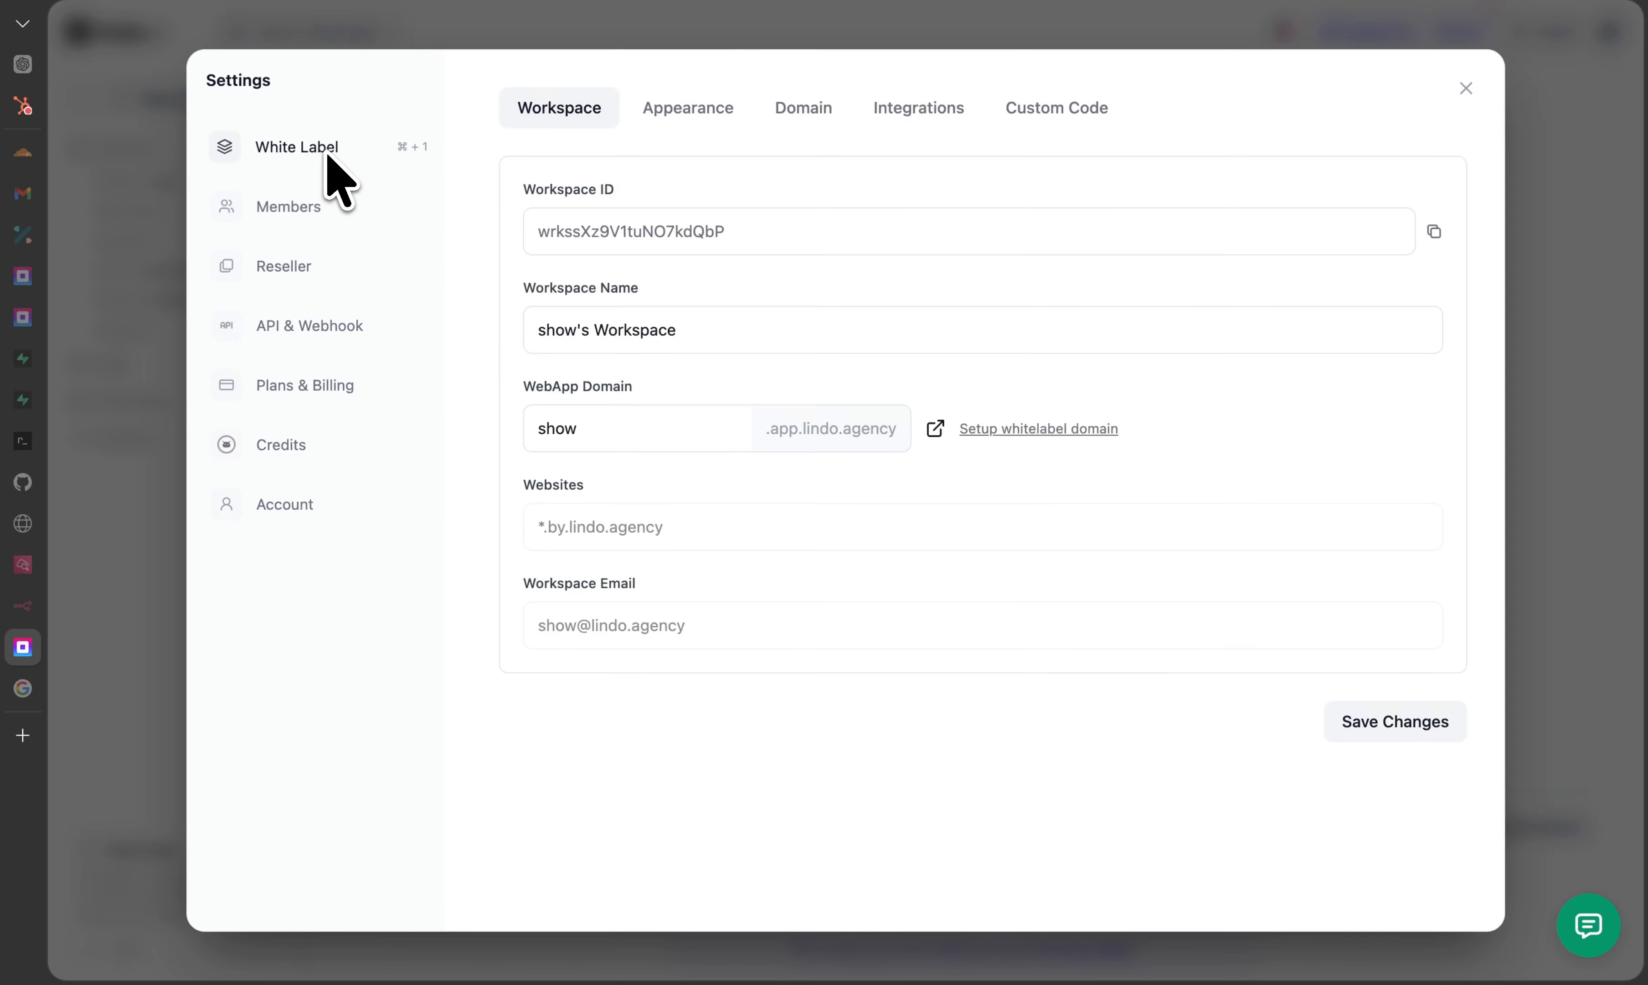
click(672, 117)
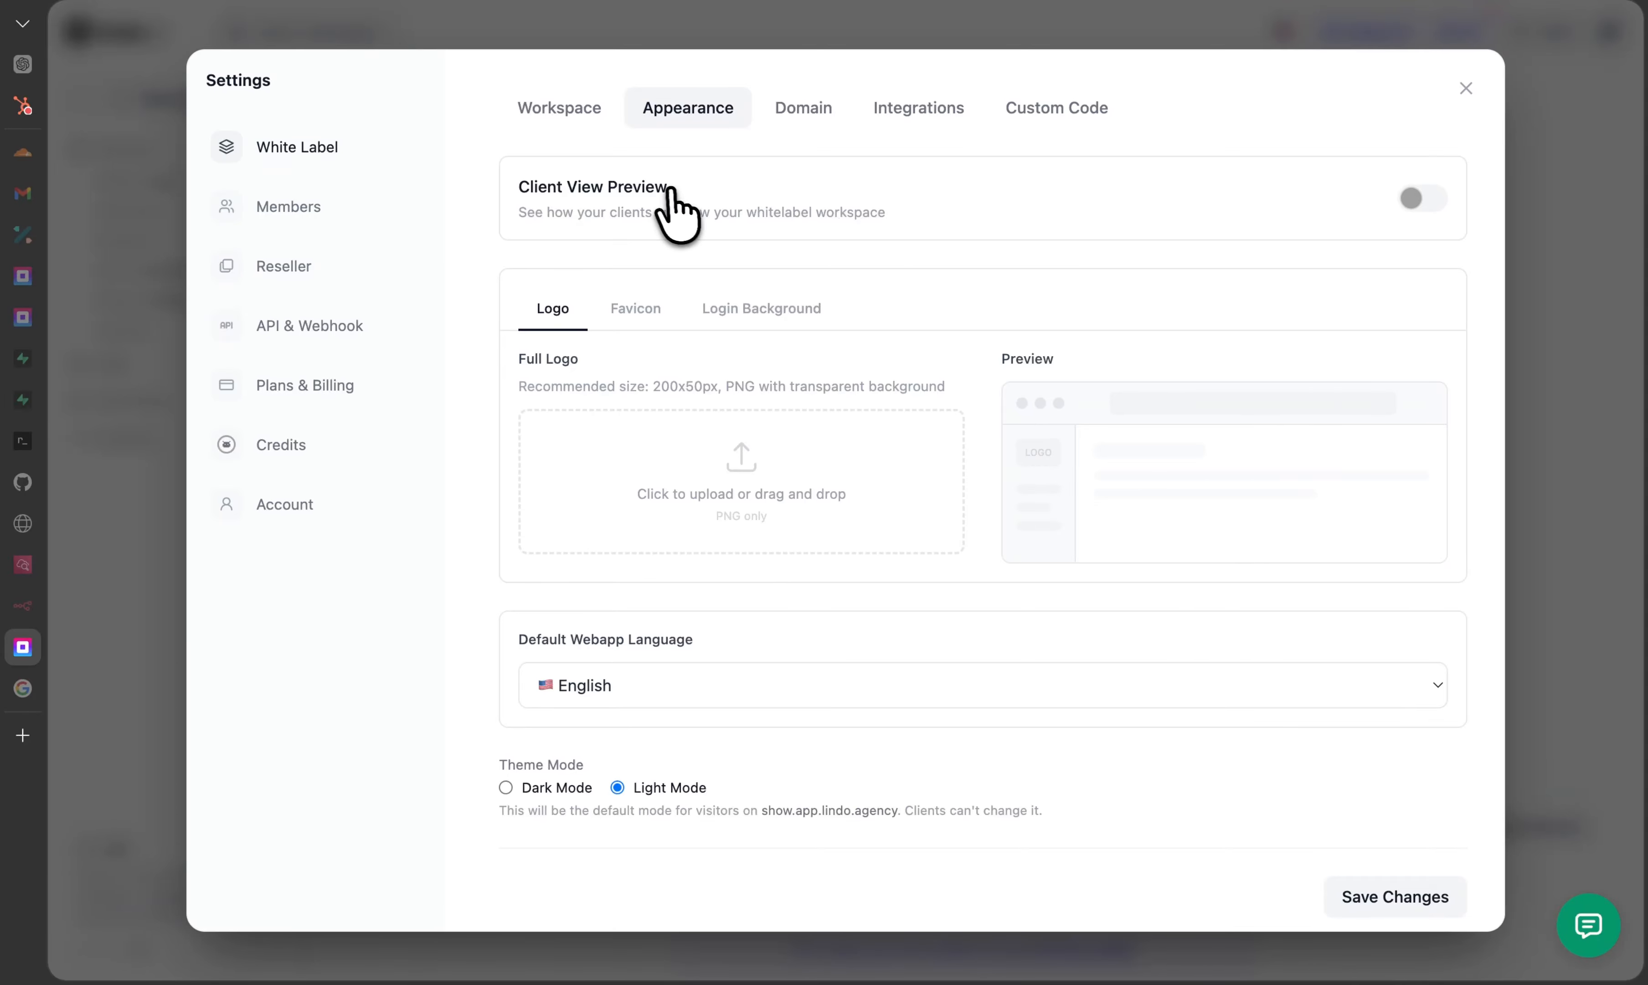
click(1412, 199)
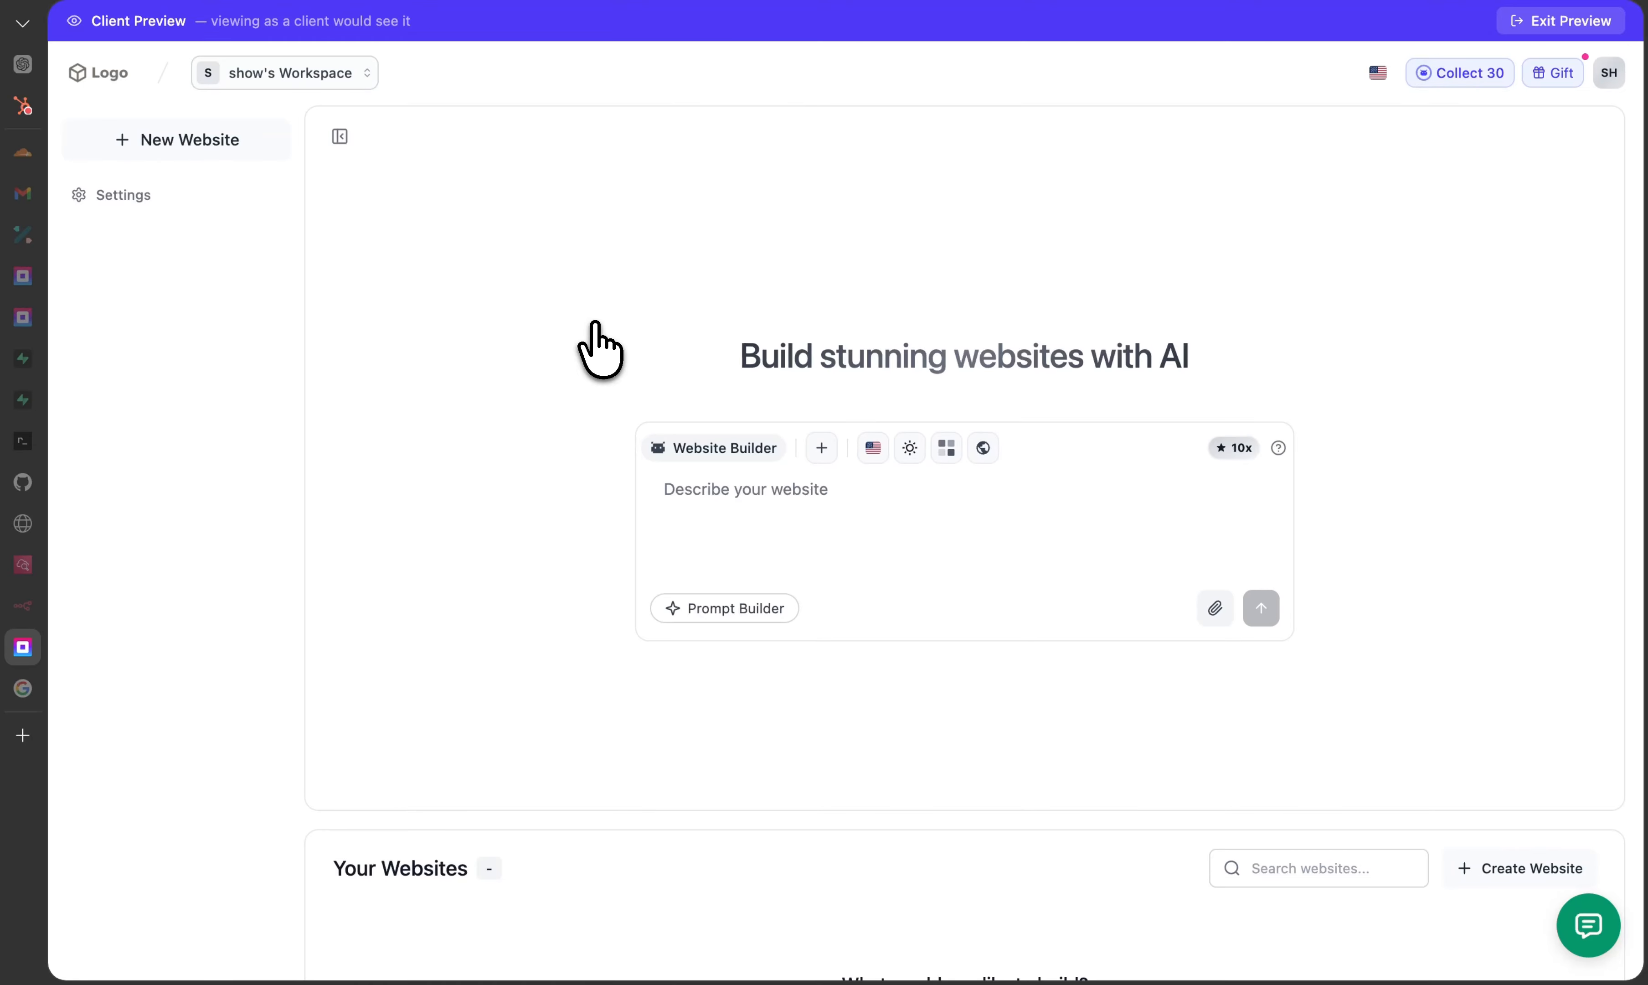
scroll(598, 348, down, 5)
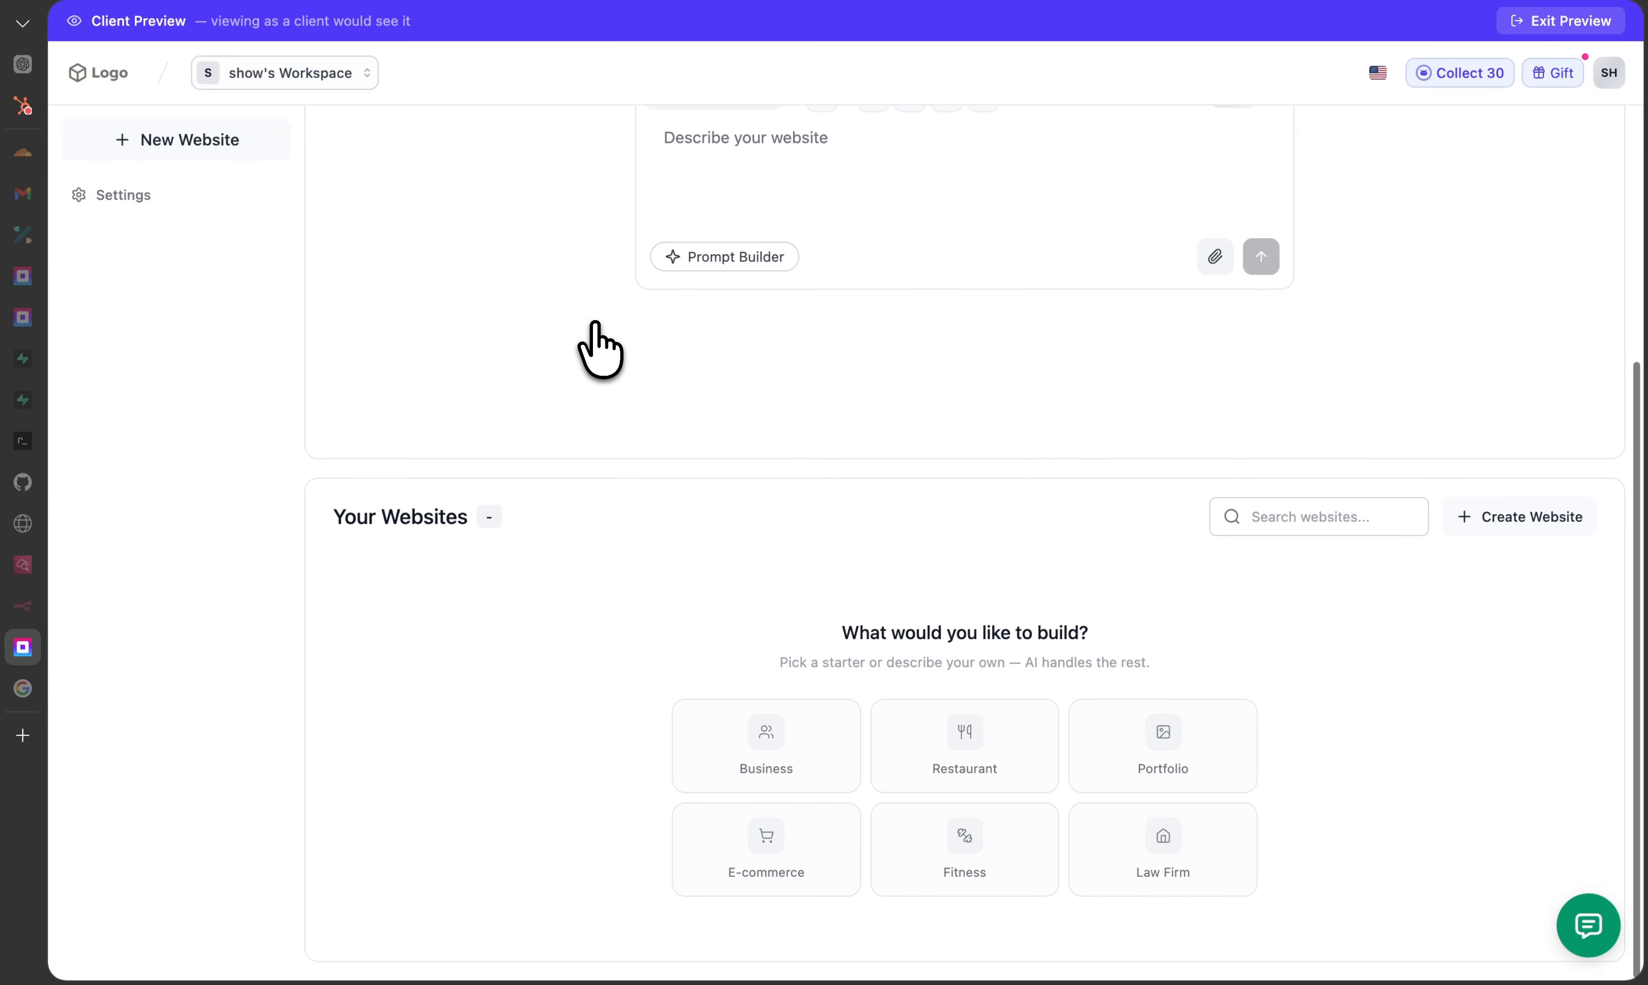
scroll(598, 349, up, 5)
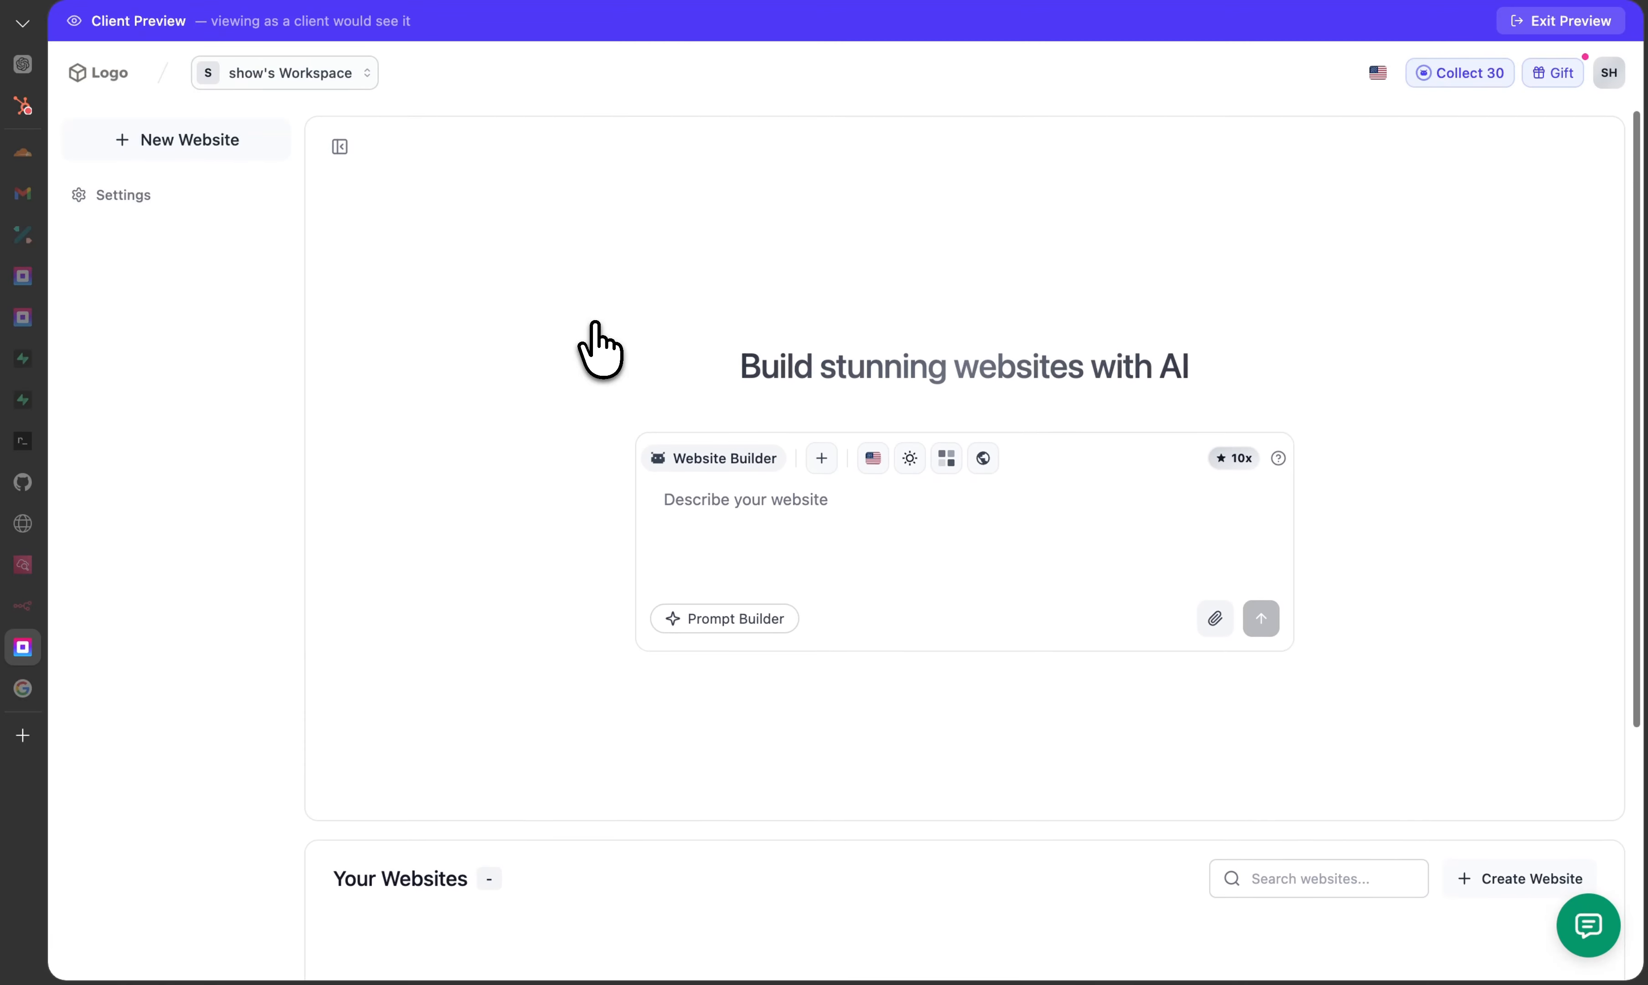
Step: Review the client's Plans & Billing page and the credit packages offered for purchase
click(159, 197)
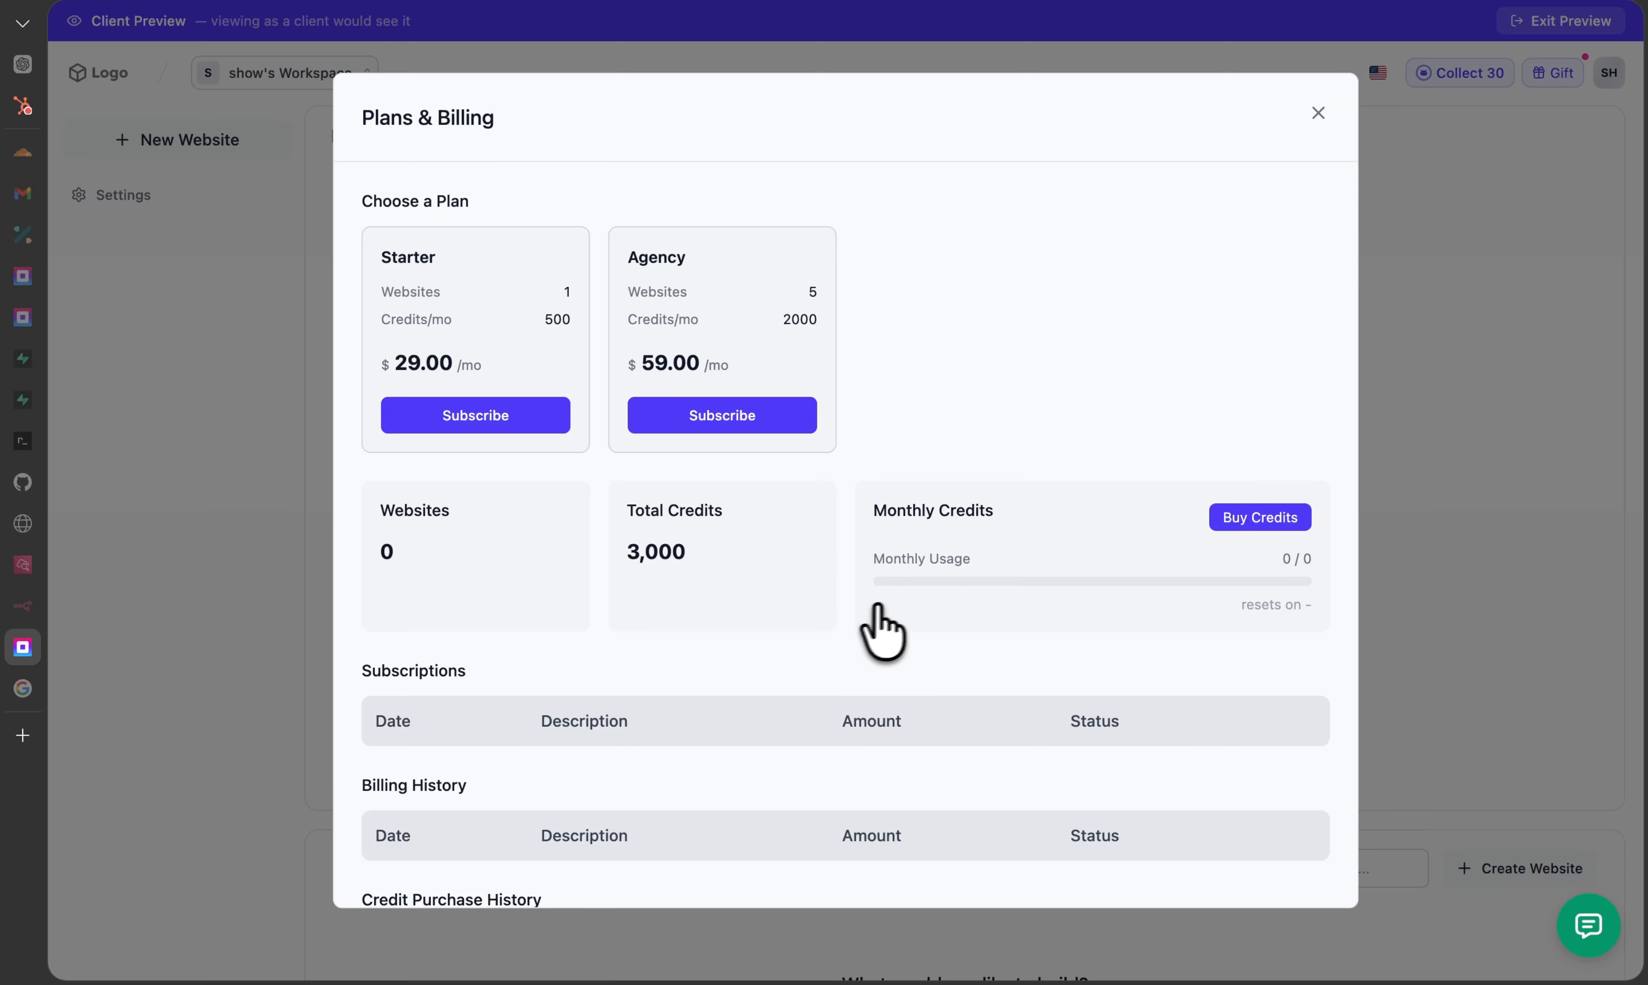
click(1253, 522)
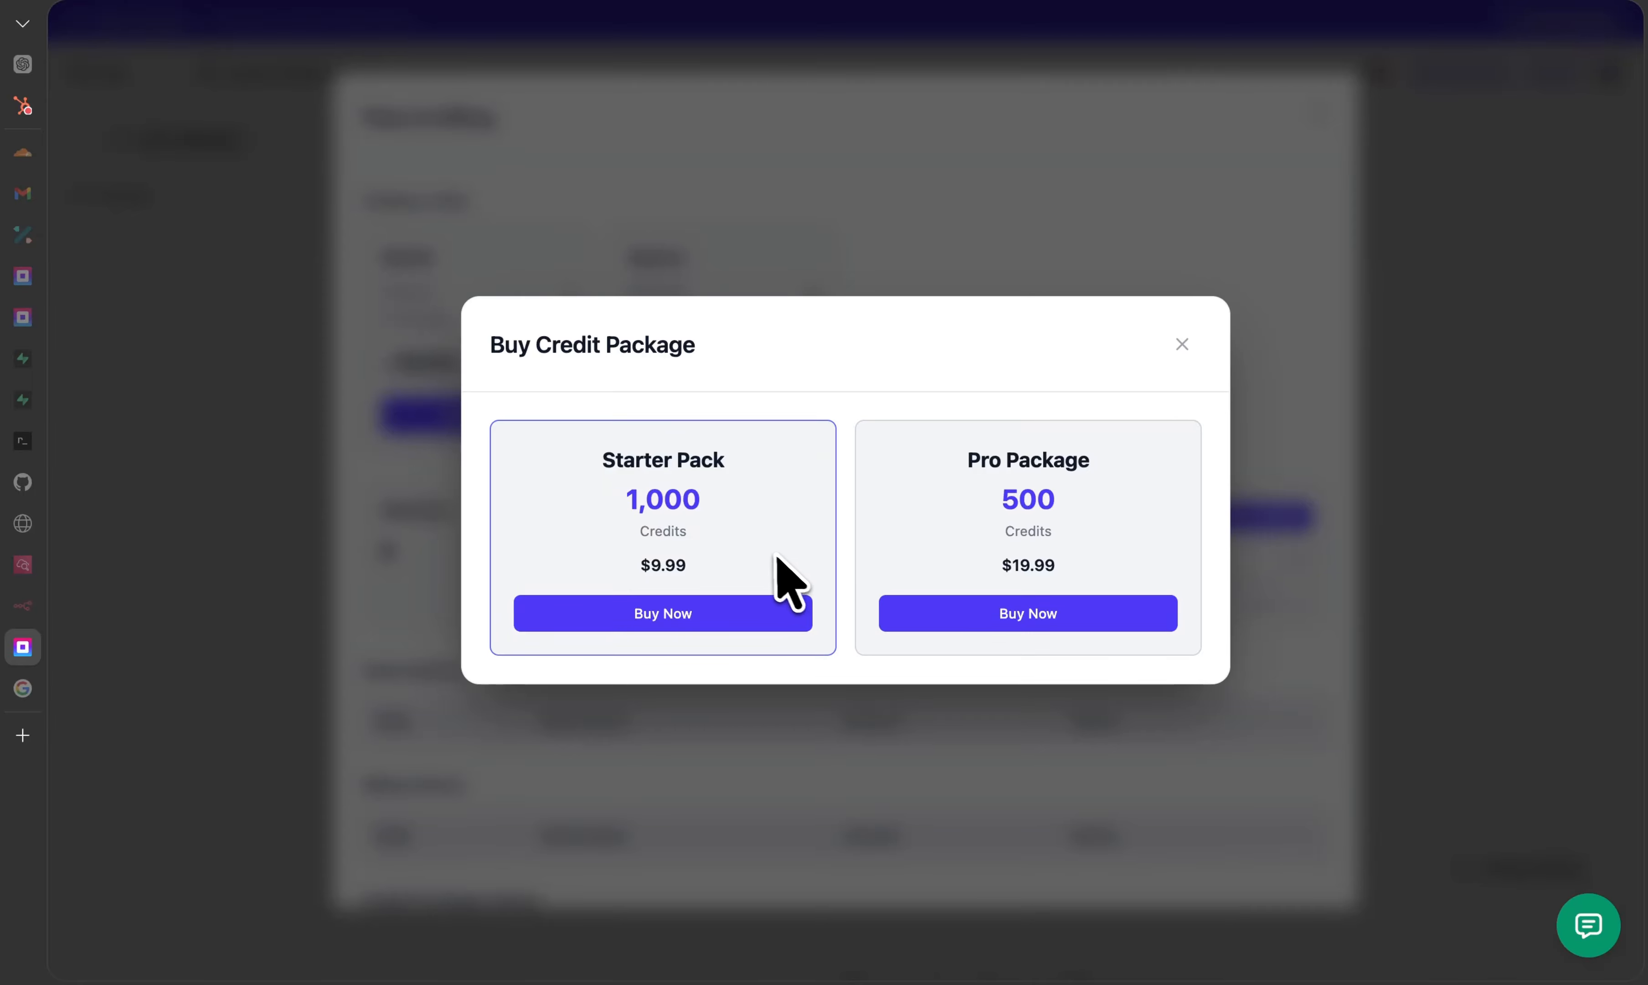
click(1182, 344)
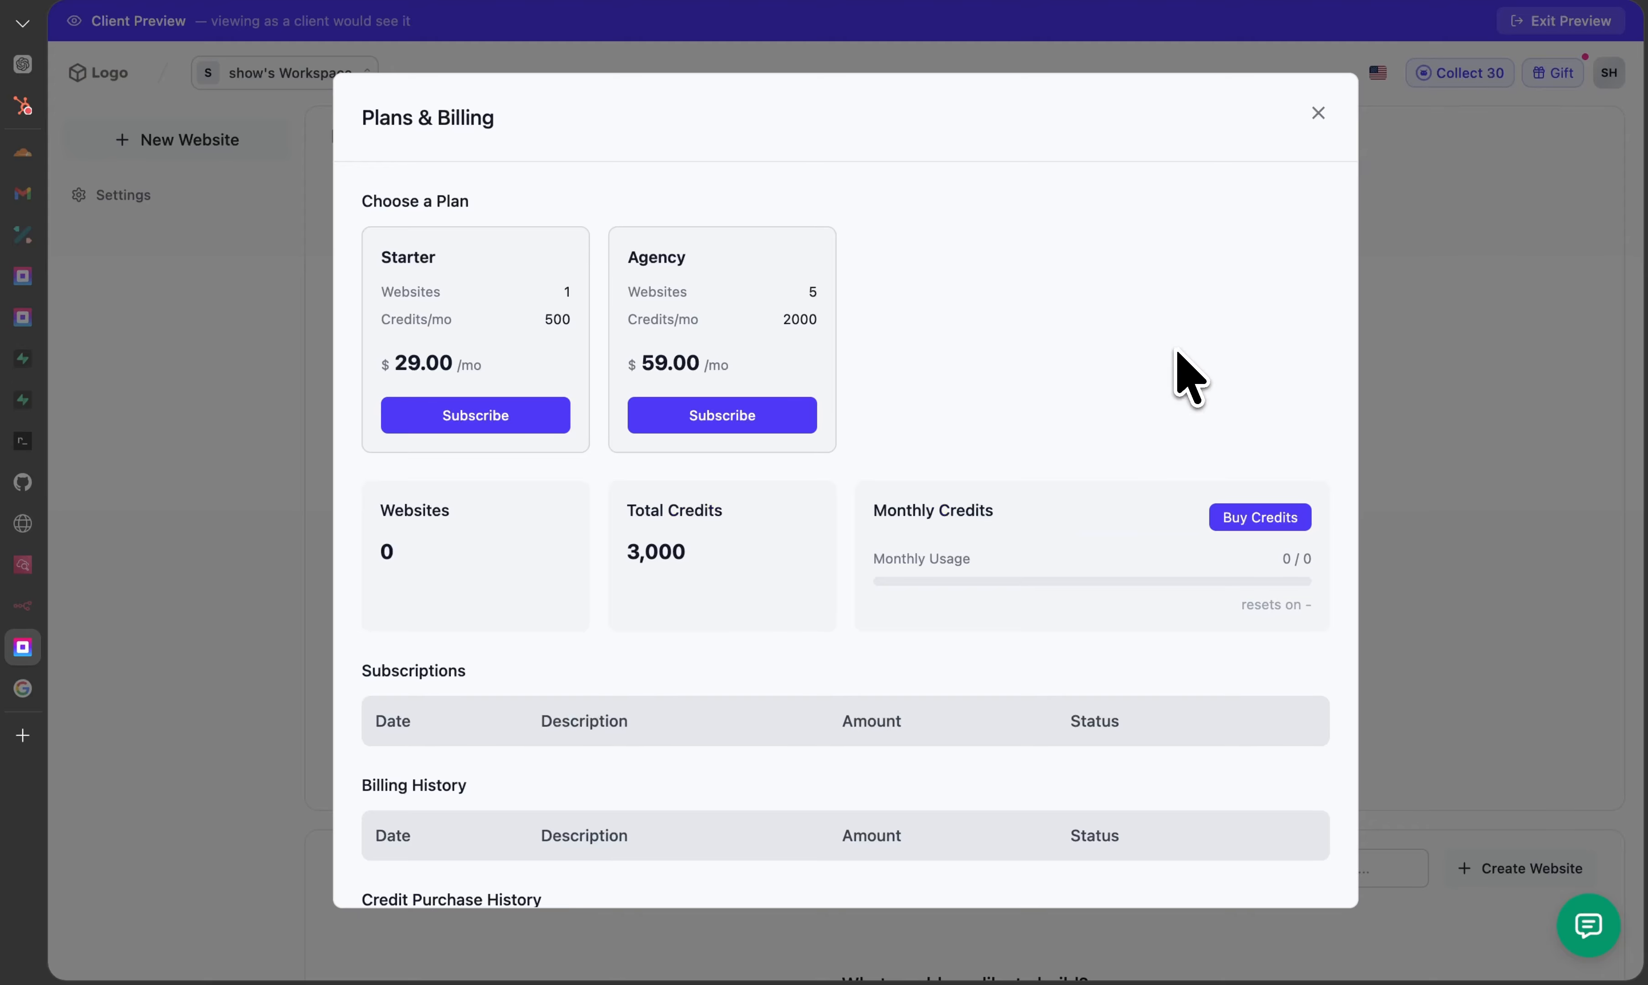
Step: Exit the client preview and open the workspace's Reseller settings
click(1317, 113)
click(1560, 19)
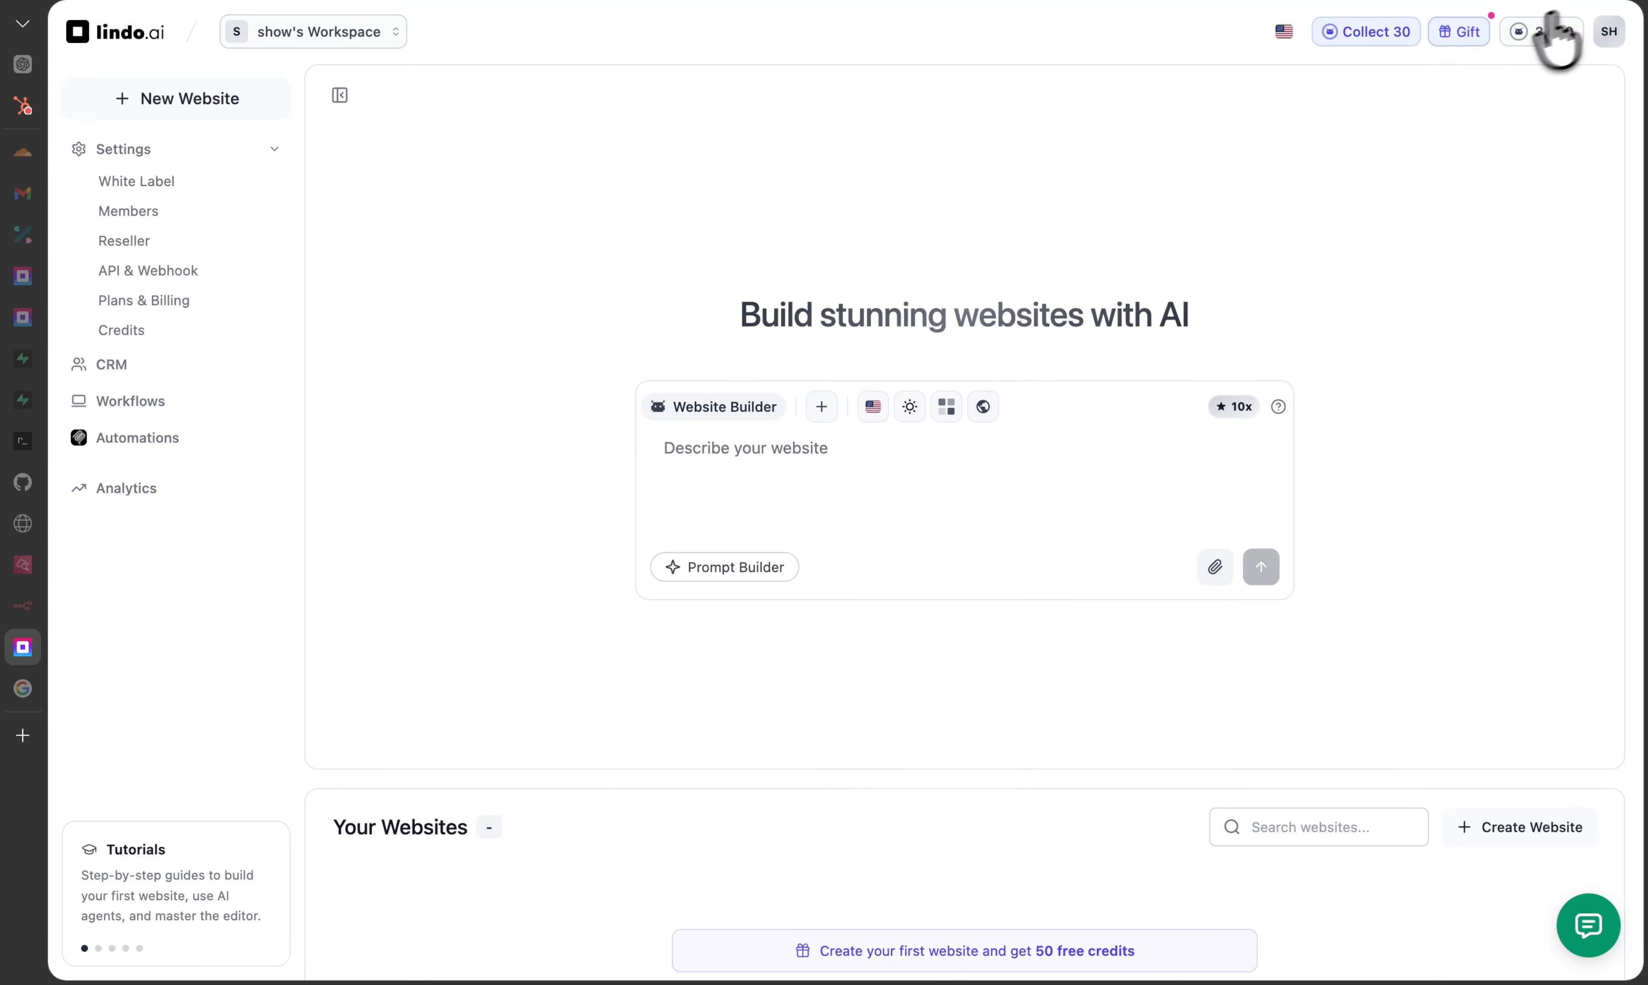
click(179, 247)
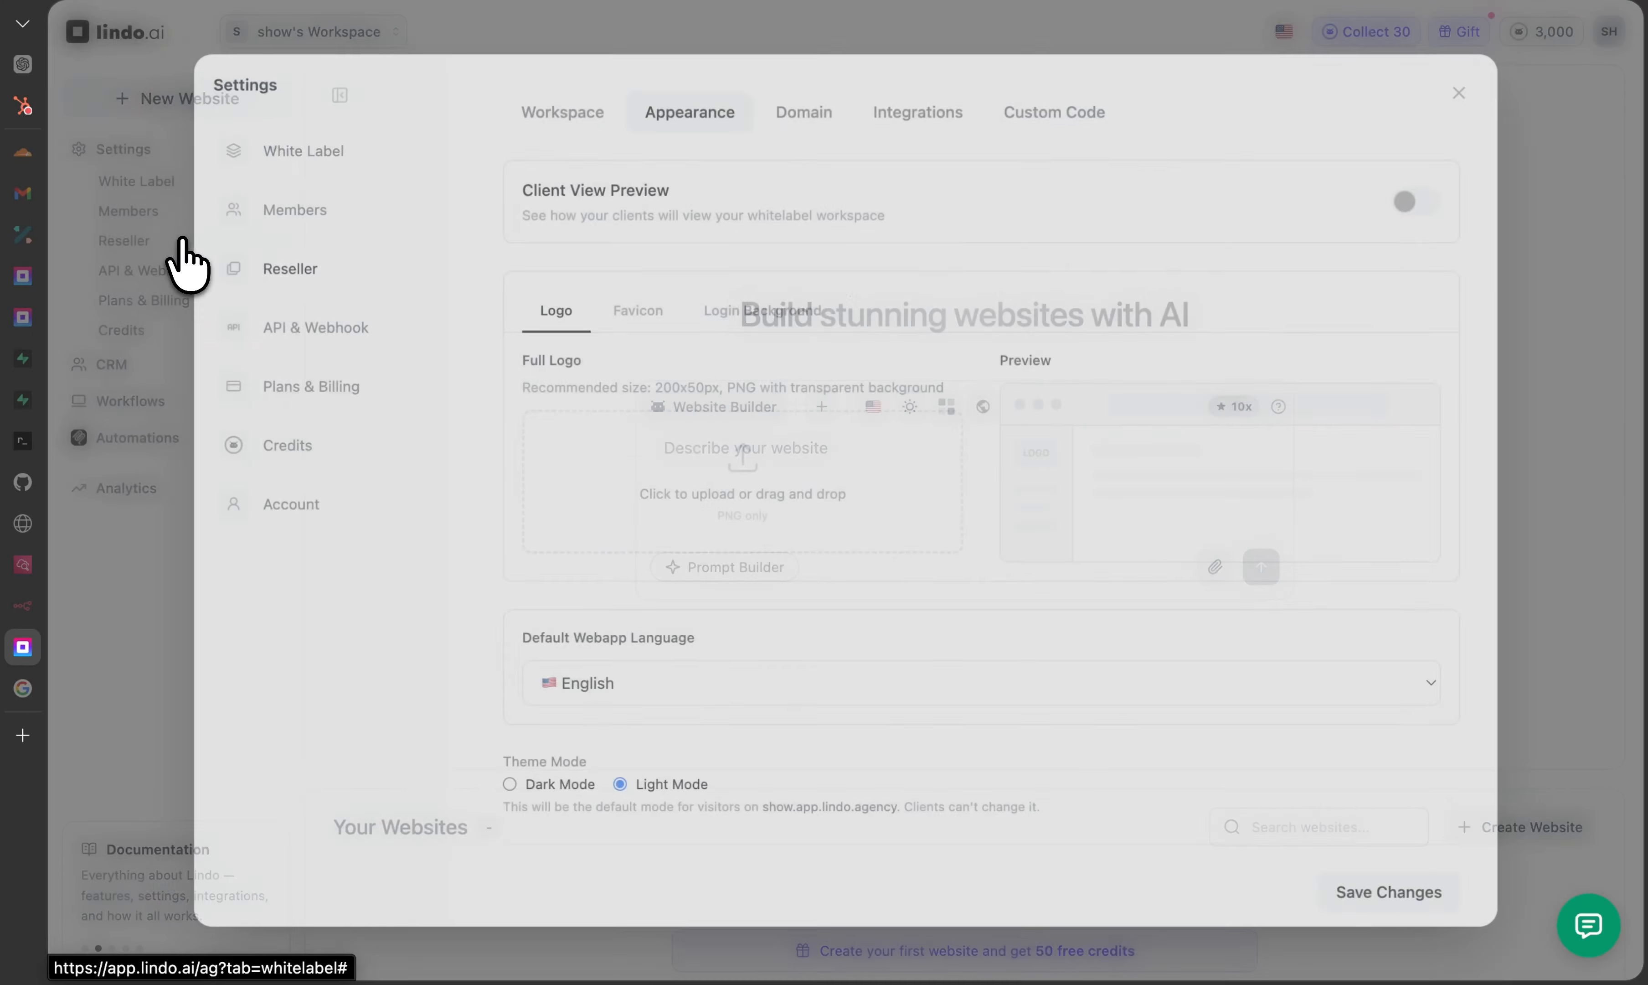